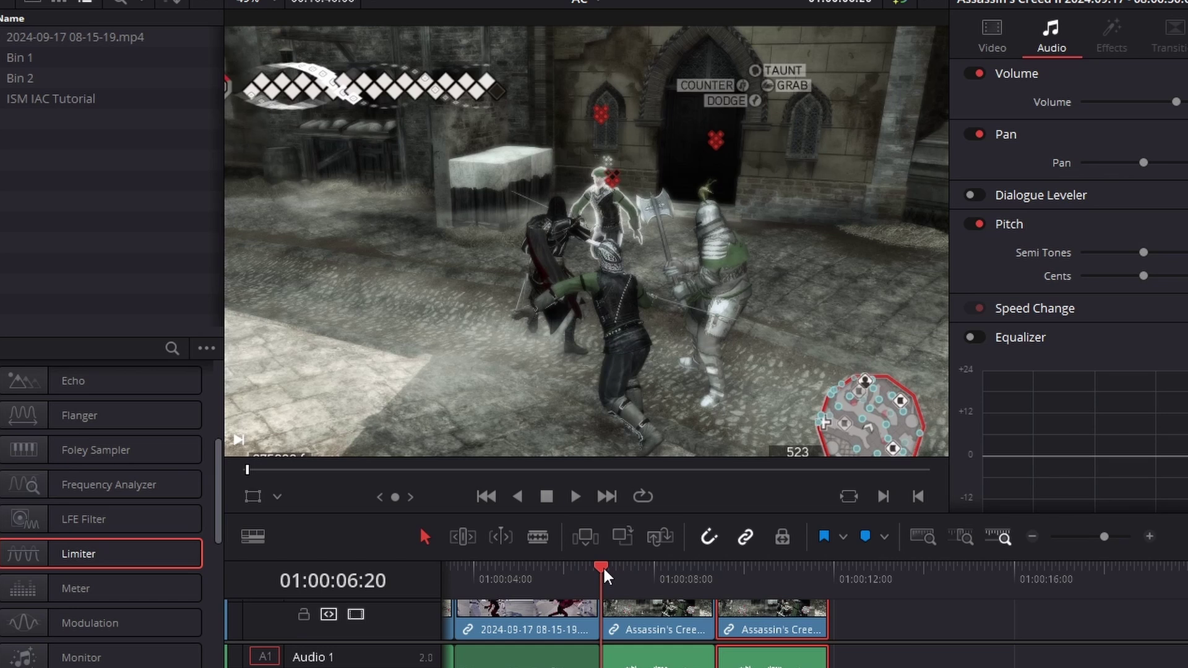
Step: Scrub through the Deadpool takedown footage around the counter and kill, then play it
drag(604, 568, 620, 569)
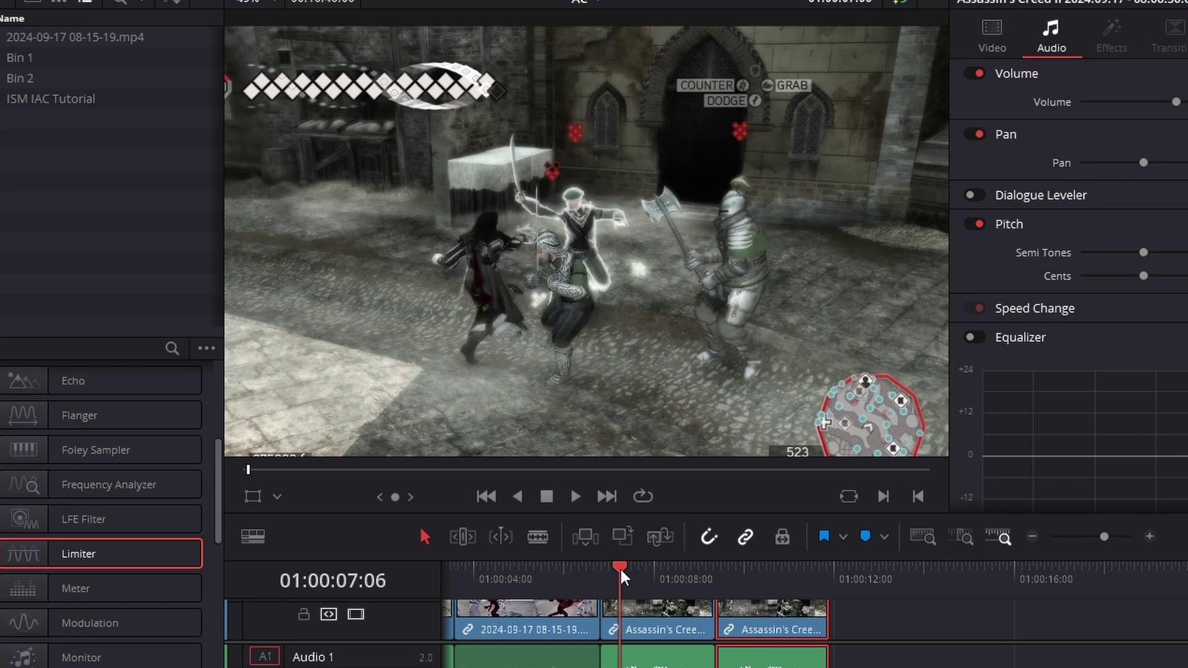
drag(622, 569, 622, 567)
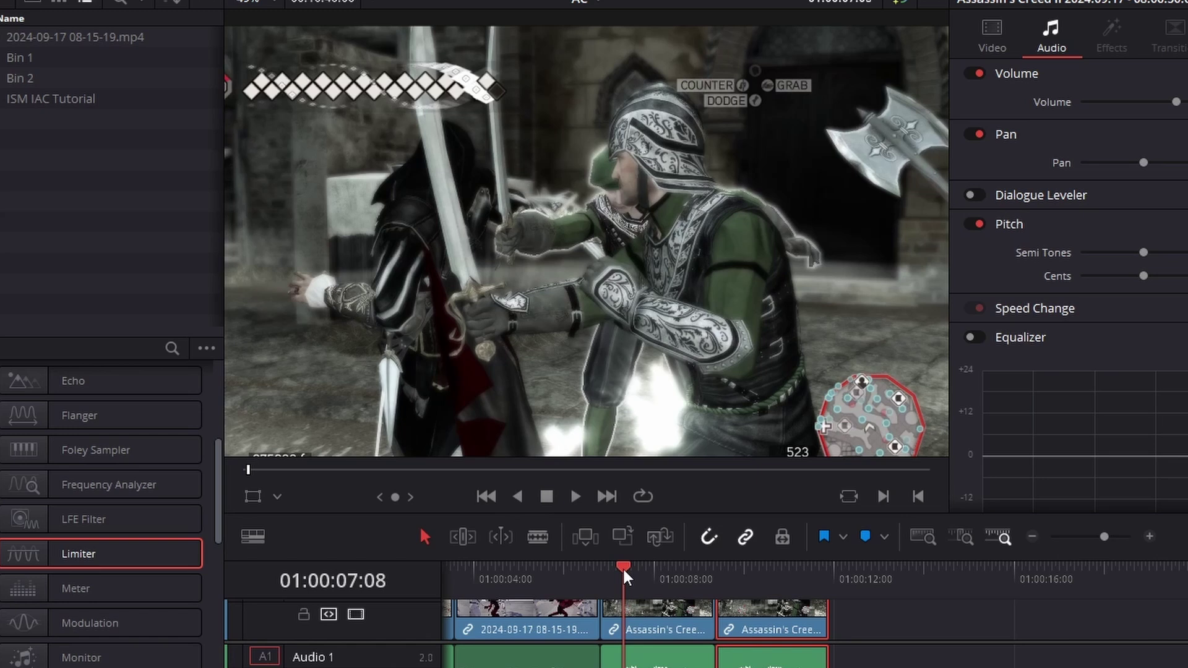
drag(622, 567, 623, 571)
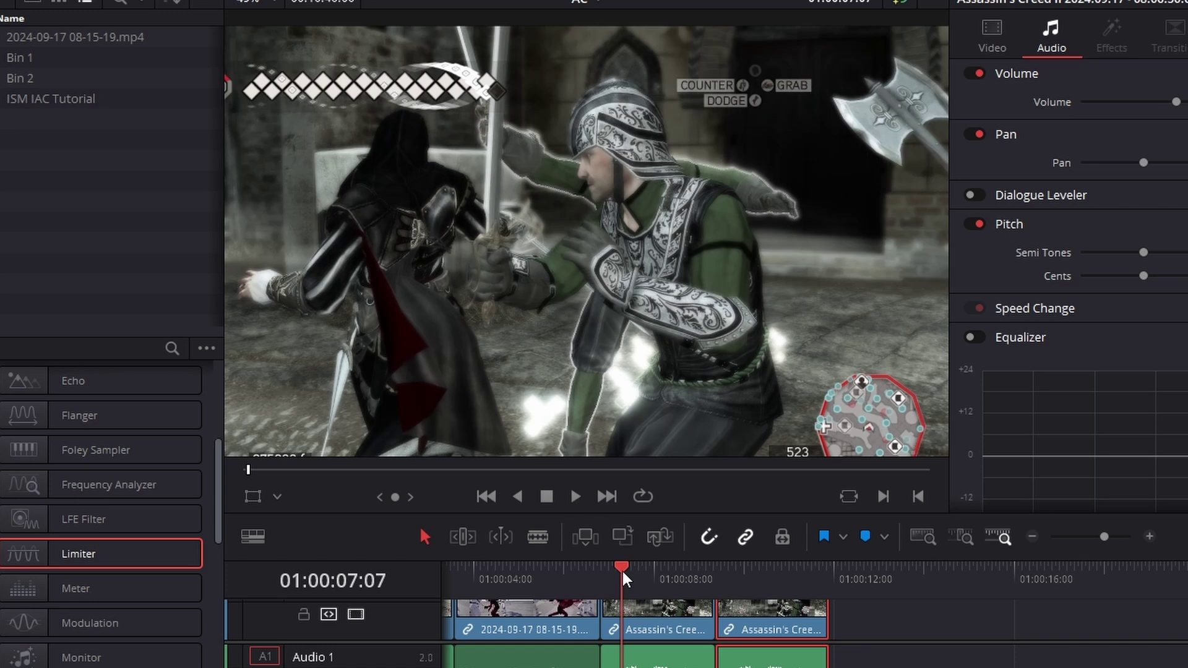
drag(622, 570, 628, 569)
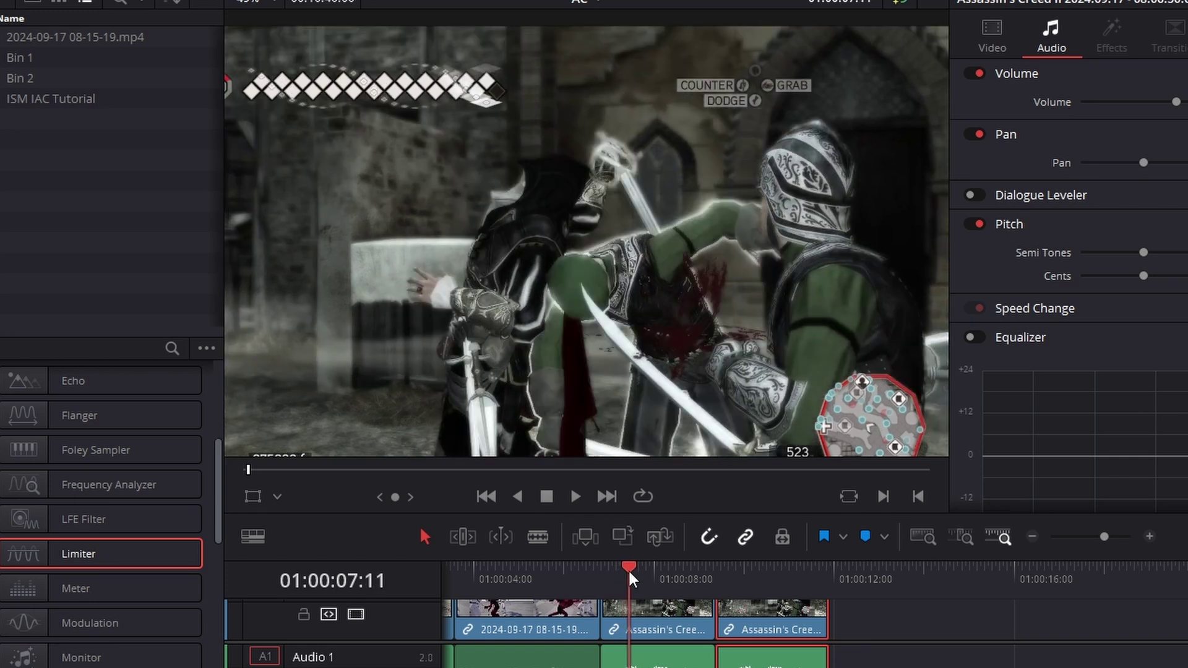
drag(630, 571, 686, 569)
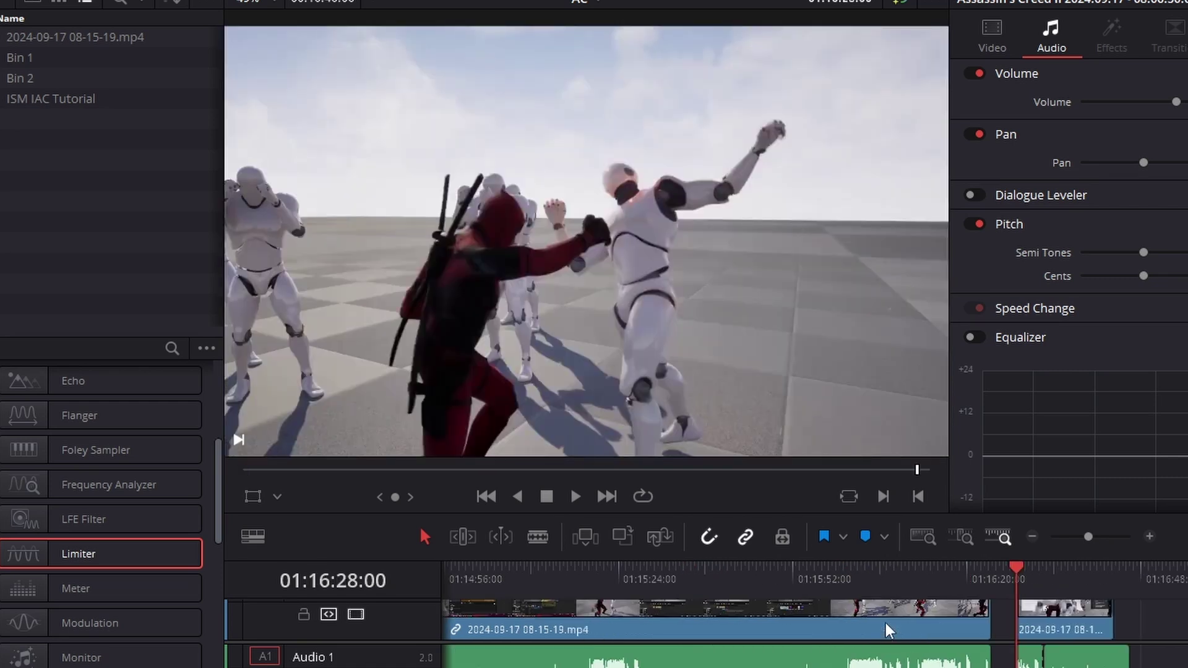
alt+scroll(887, 623, up, 2)
mouse_move(829, 567)
mouse_down()
mouse_move(907, 576)
mouse_move(891, 583)
mouse_up()
key(space)
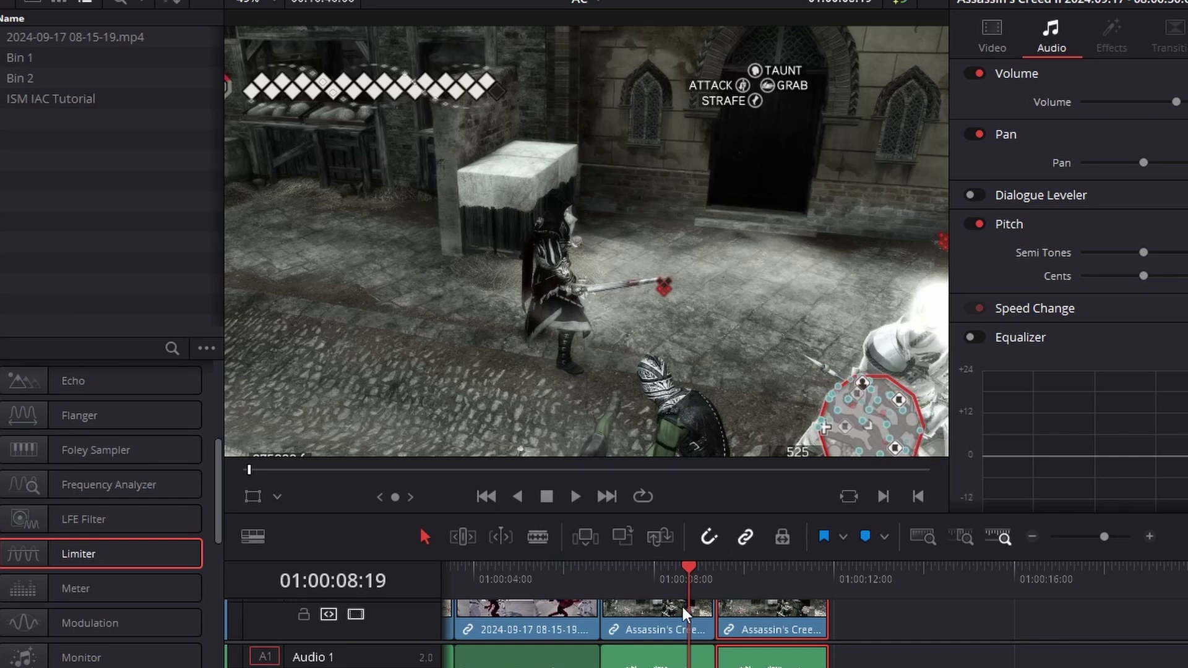
alt+scroll(769, 642, down, 5)
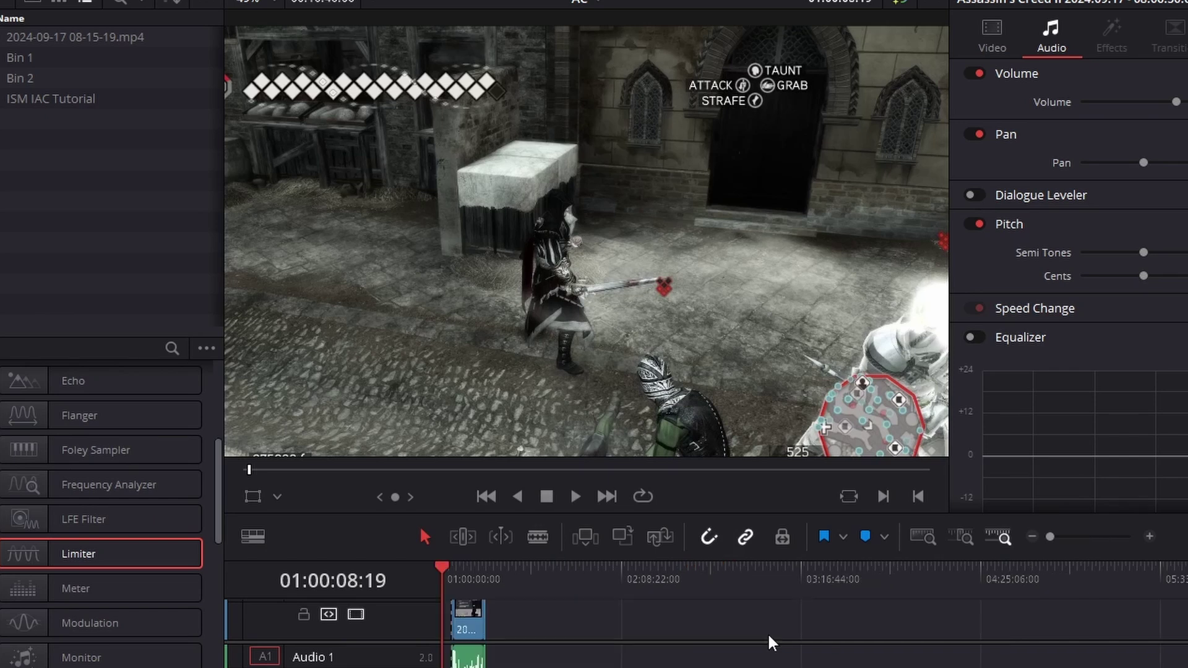
alt+scroll(768, 641, up, 5)
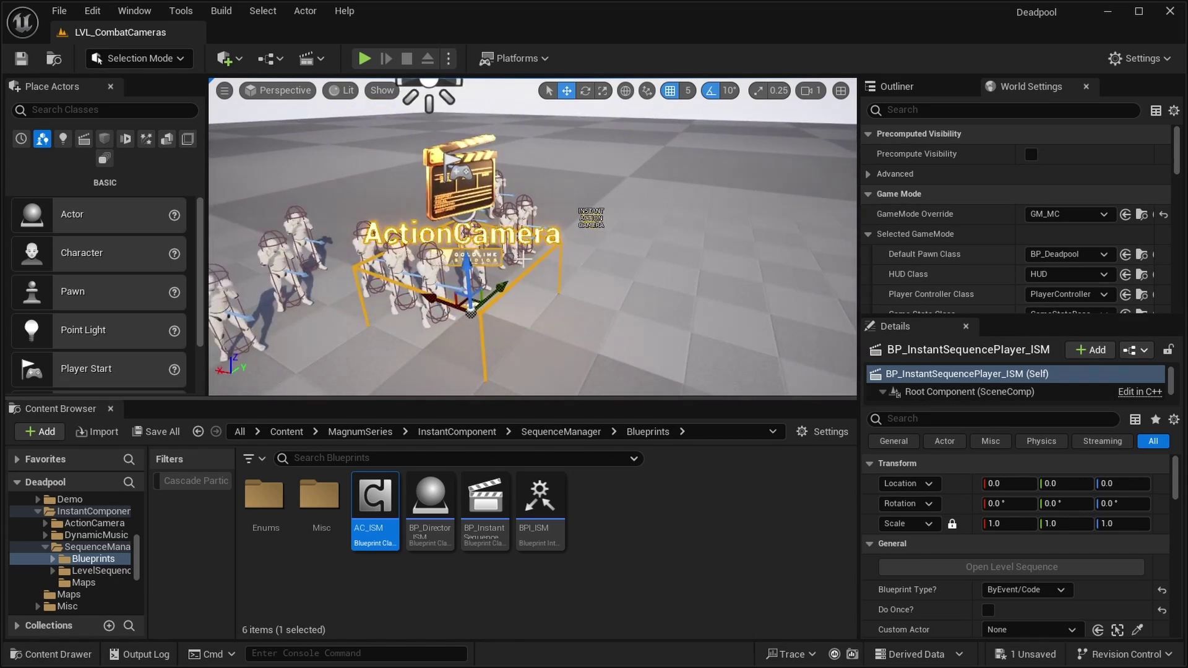
scroll(929, 571, down, 5)
scroll(938, 532, down, 3)
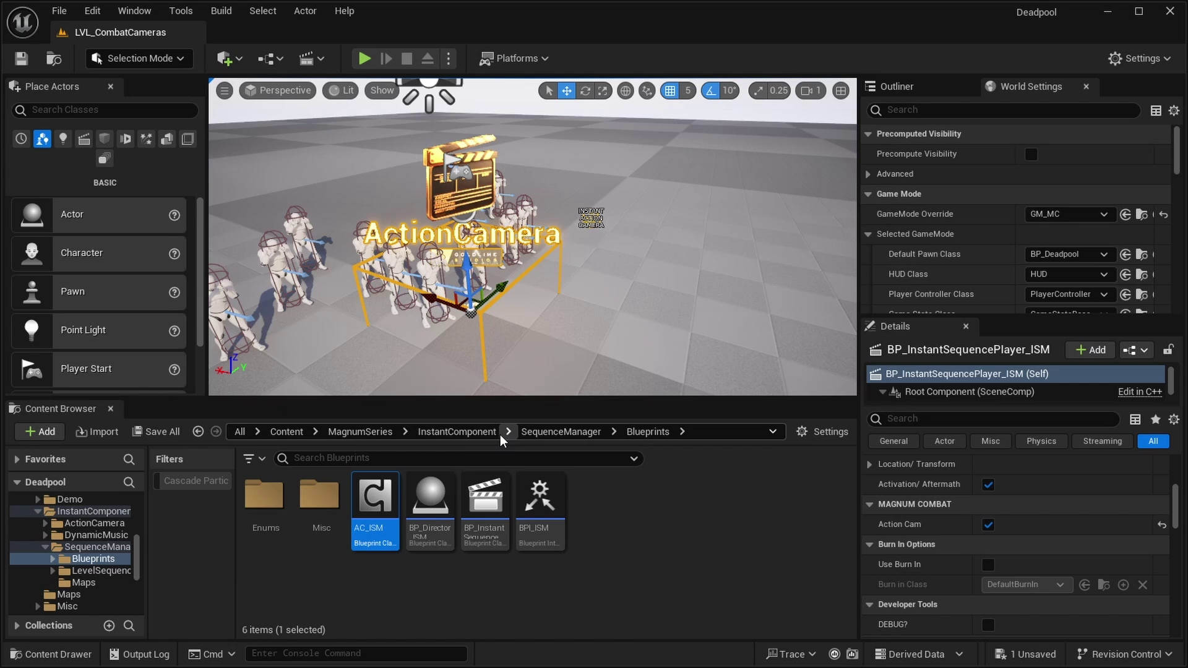
Step: Navigate from InstantComponent into the ActionCamera Sequences folder of level sequences
click(482, 434)
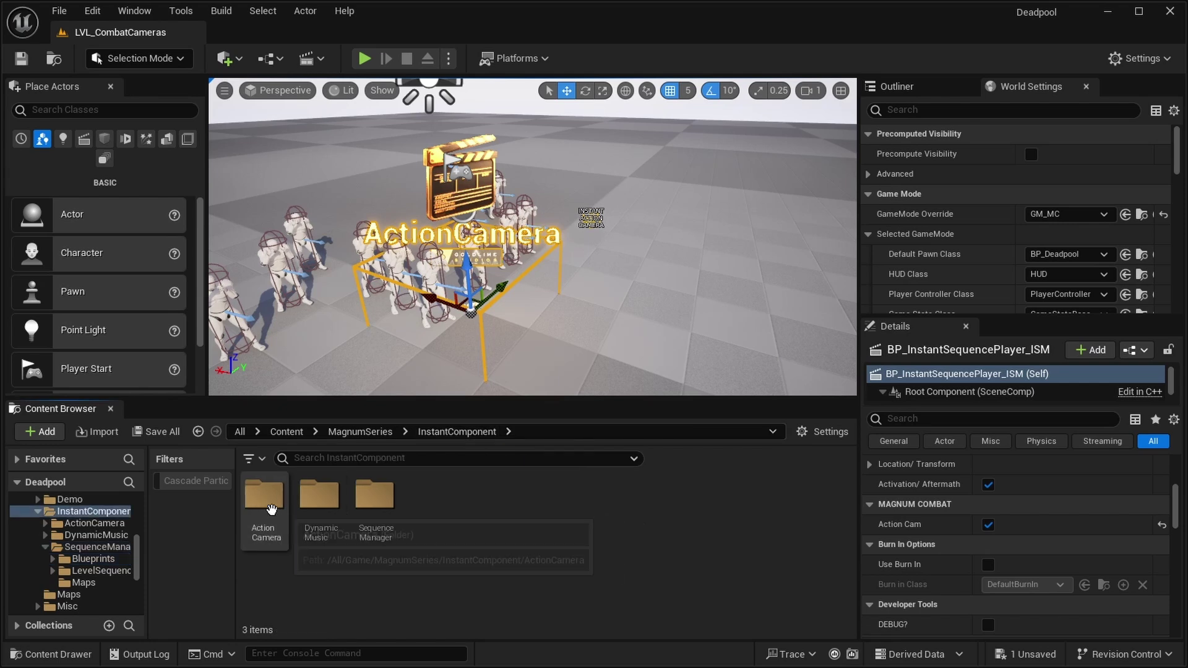
double_click(264, 497)
double_click(374, 497)
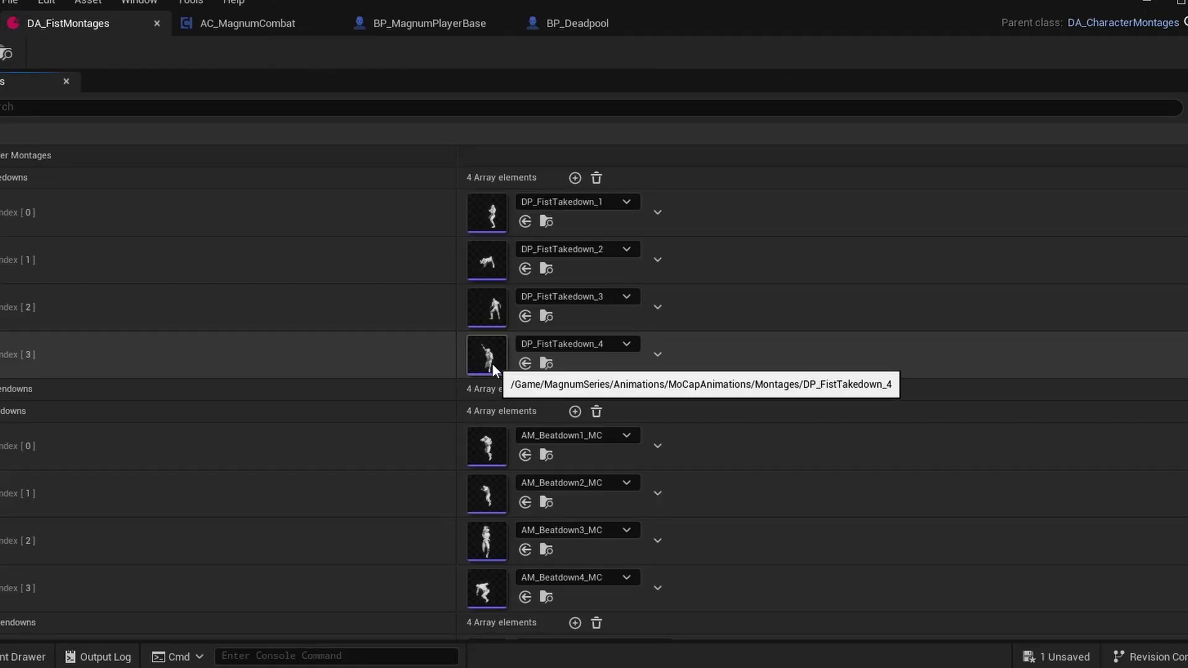
Step: Review the DP_FistTakedown_4 montage's animation, close it, then open DP_FistTakendown_4
double_click(492, 363)
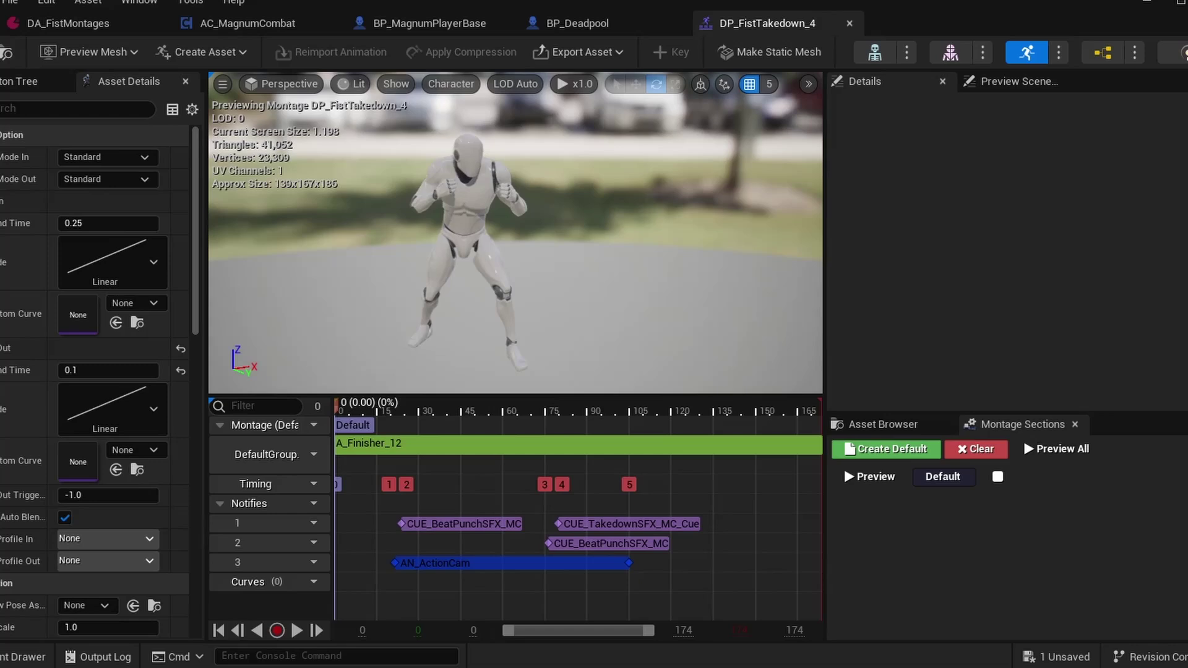
drag(354, 410, 621, 411)
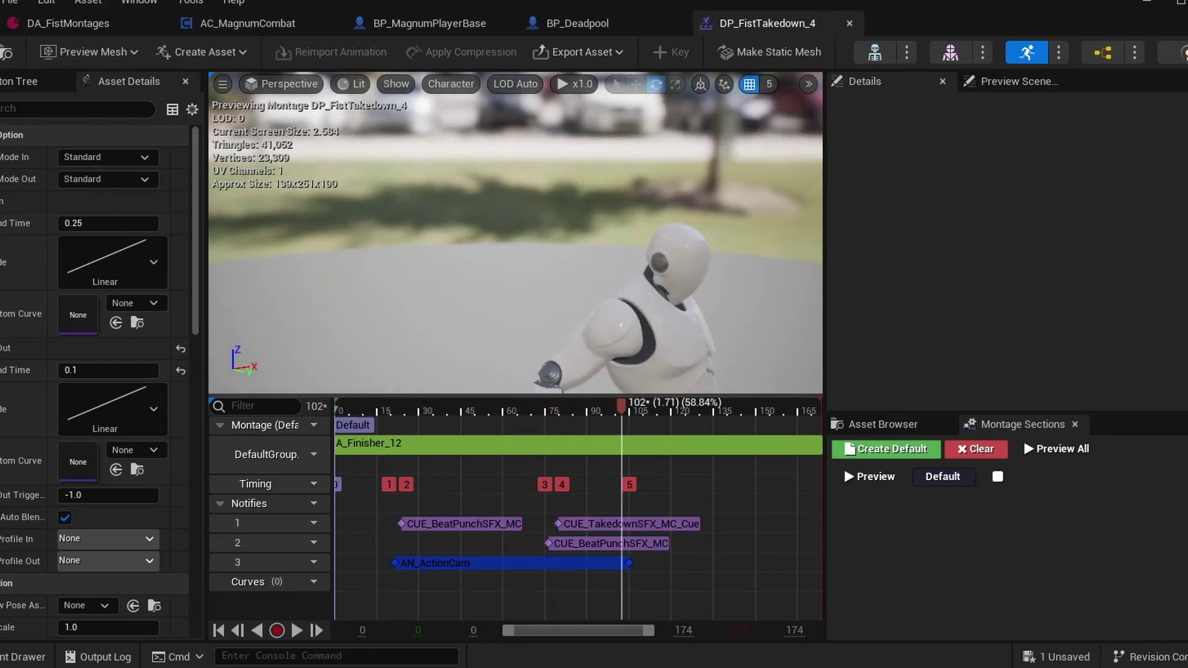
click(848, 22)
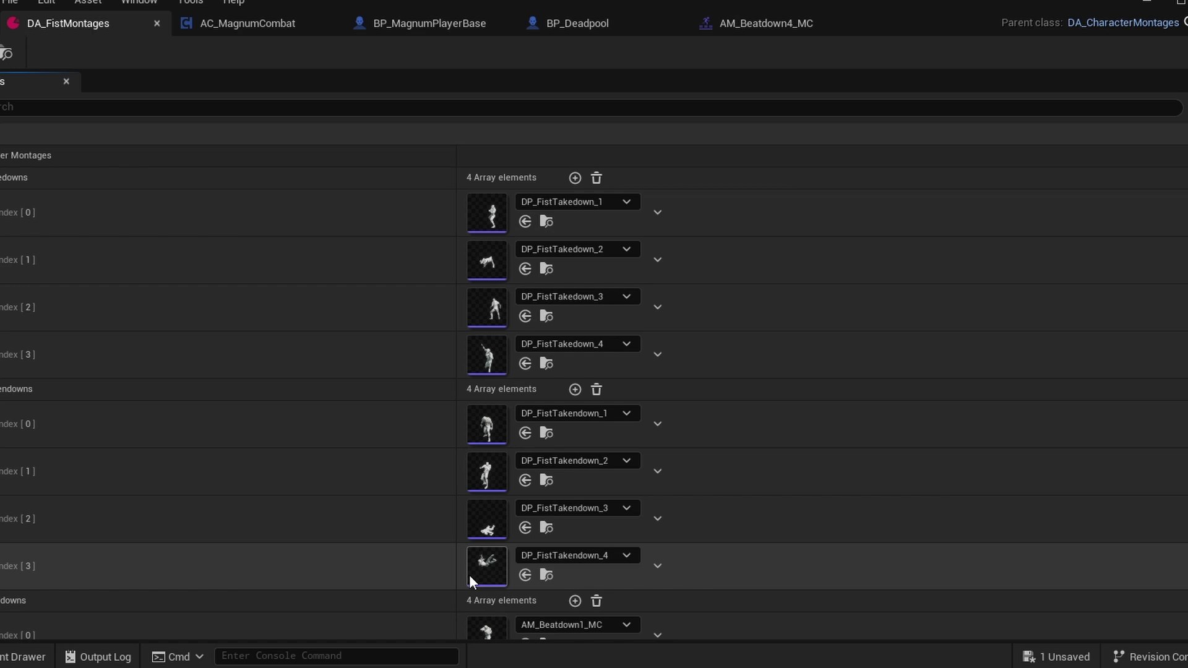
double_click(478, 573)
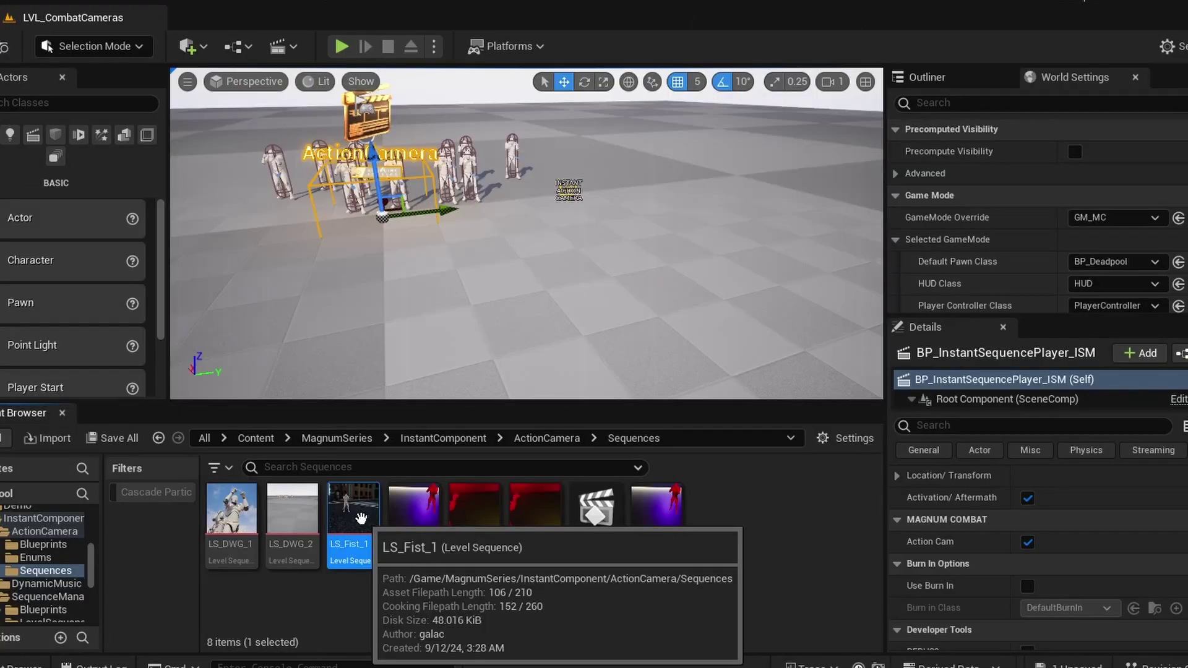
Step: Open LS_Fist_1 and scrub its takedown shot through the Cine Camera Actor
double_click(360, 517)
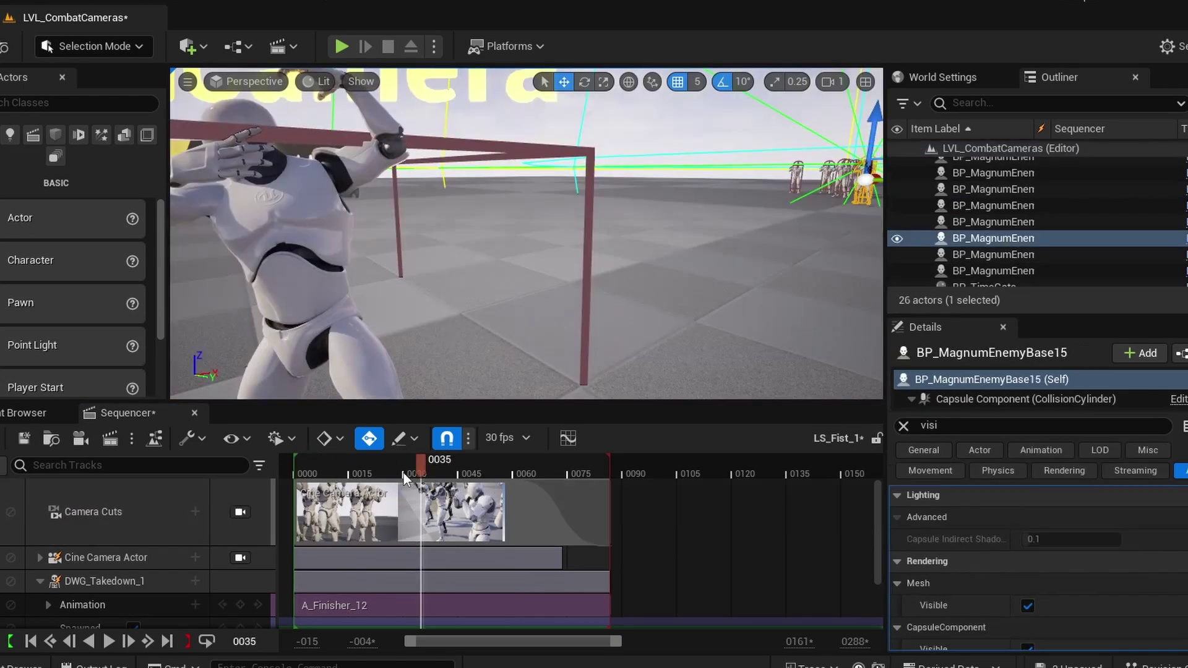
drag(404, 472, 322, 462)
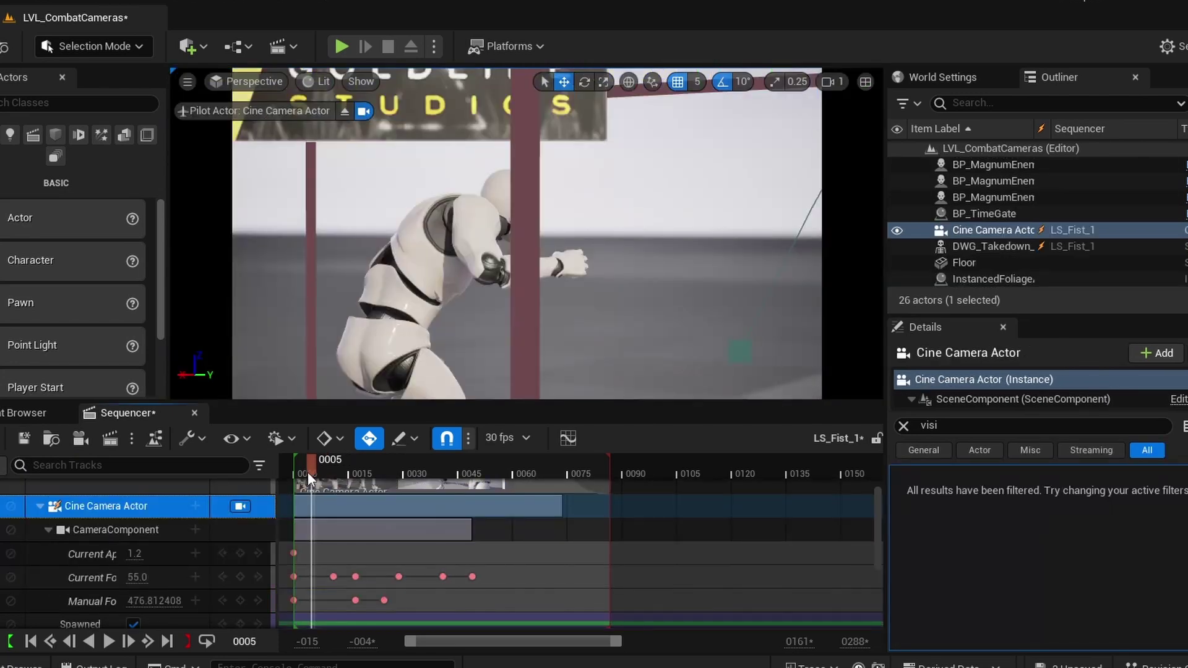
mouse_move(322, 462)
mouse_down()
mouse_move(303, 479)
mouse_move(545, 474)
mouse_up()
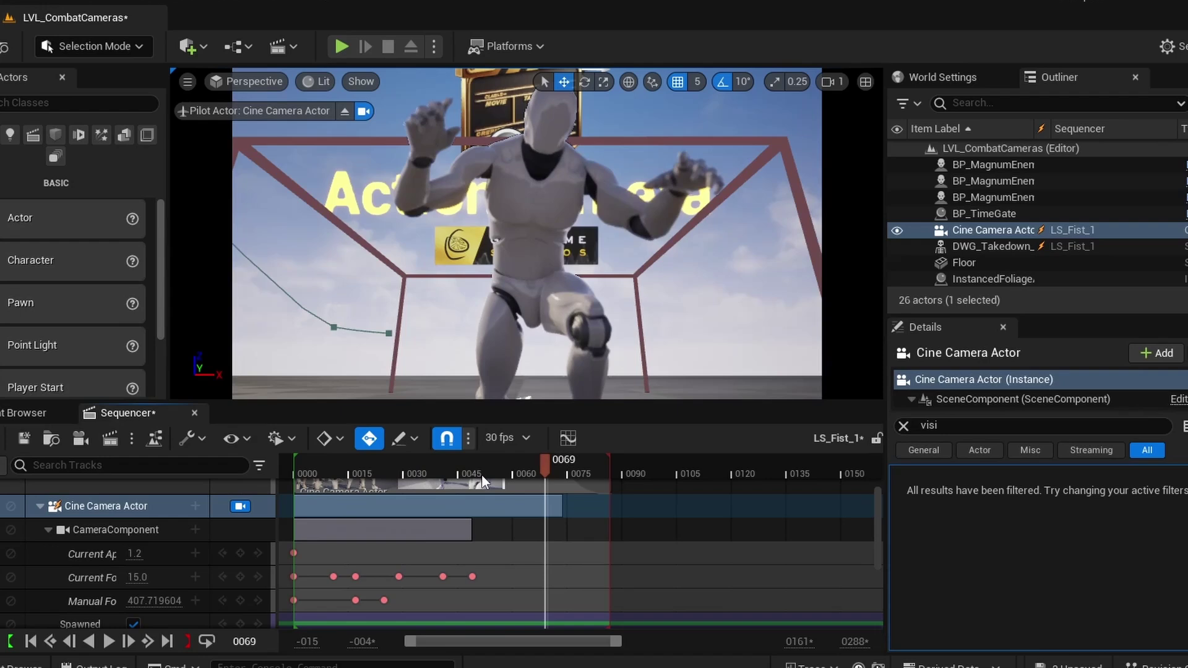
scroll(124, 517, up, 2)
Step: Disable Can Blend on LS_Fist_1's camera cut, check its end, and close the sequence
click(123, 517)
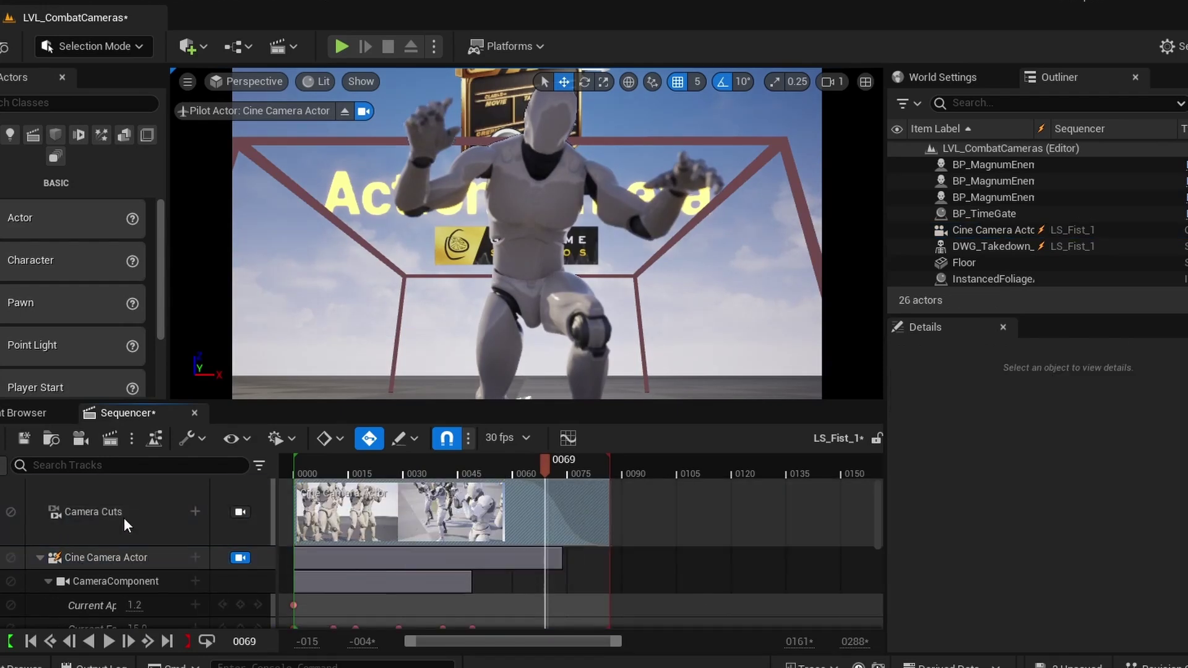
right_click(105, 515)
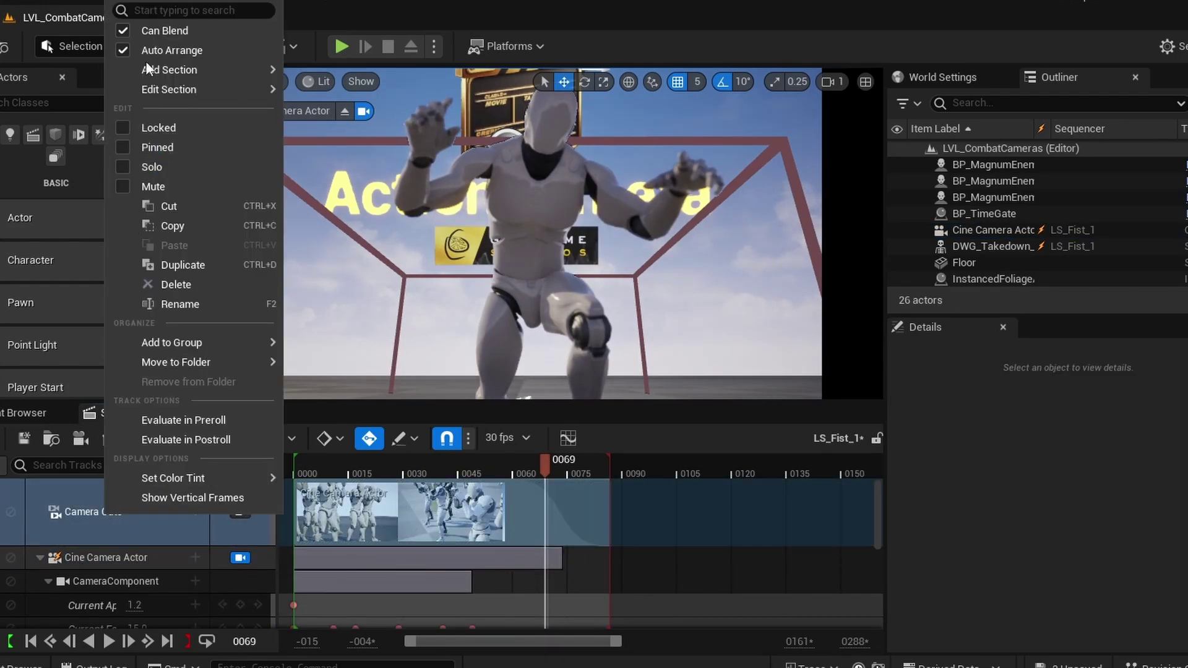
click(150, 31)
mouse_move(545, 480)
mouse_down()
mouse_move(607, 480)
mouse_move(503, 484)
mouse_move(557, 473)
mouse_up()
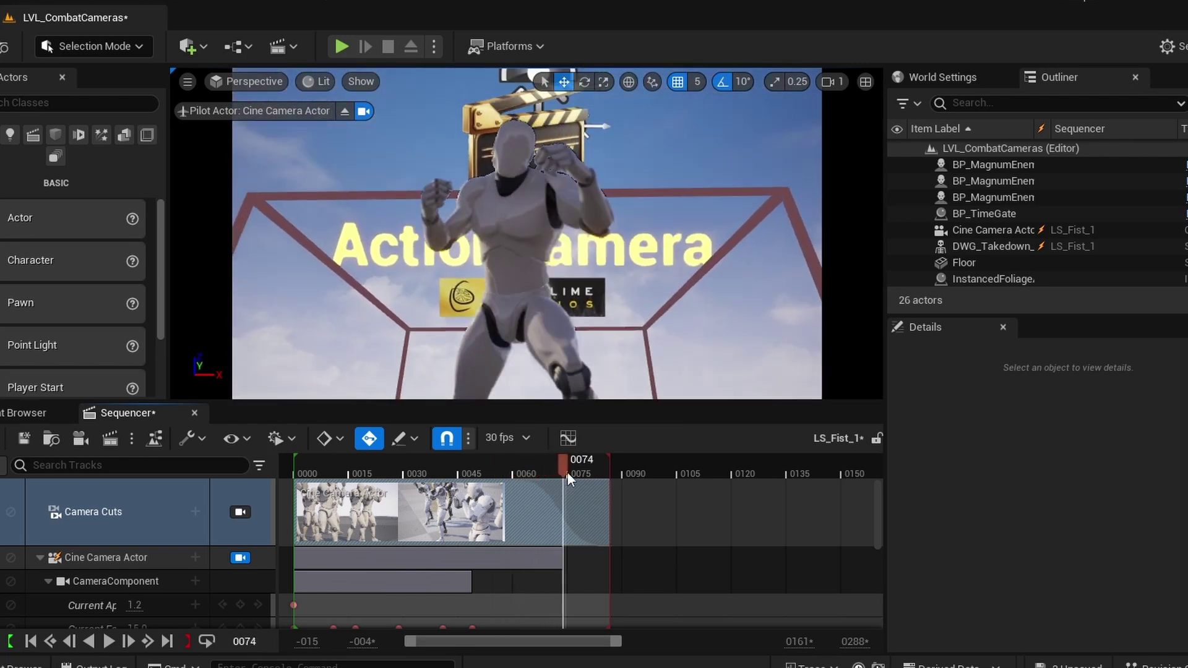
mouse_move(558, 473)
mouse_down()
mouse_move(544, 469)
mouse_move(585, 469)
mouse_up()
click(194, 412)
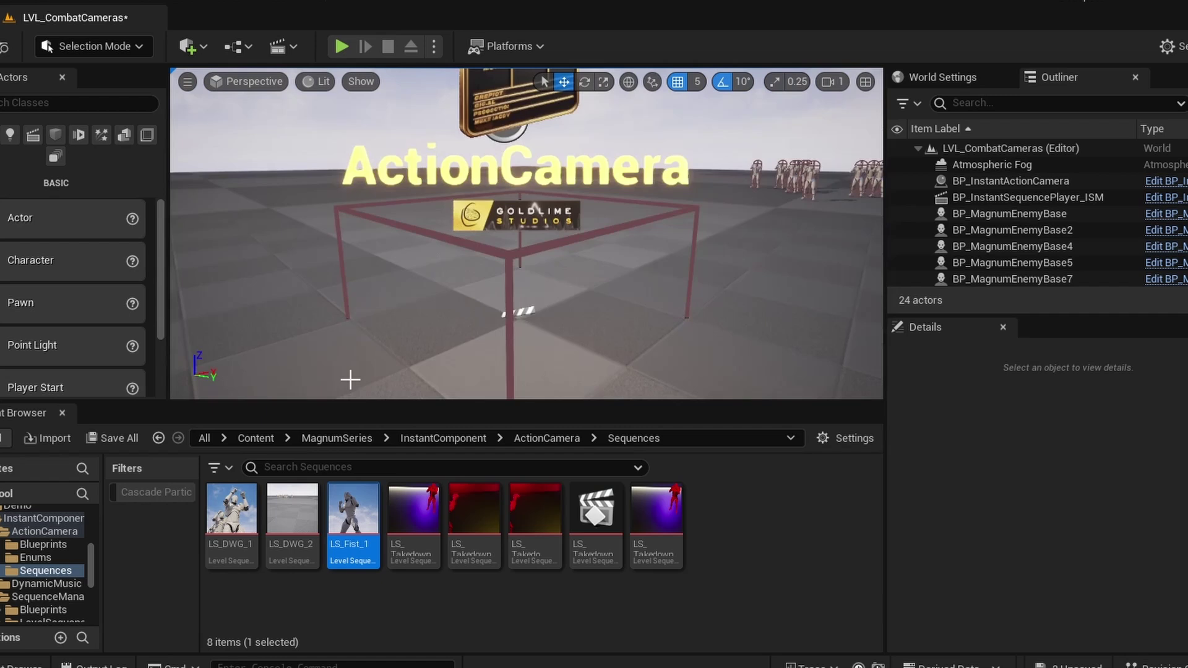
Step: Browse to MagnumSeries Blueprints and open the AC_MagnumCombat combat blueprint
click(327, 429)
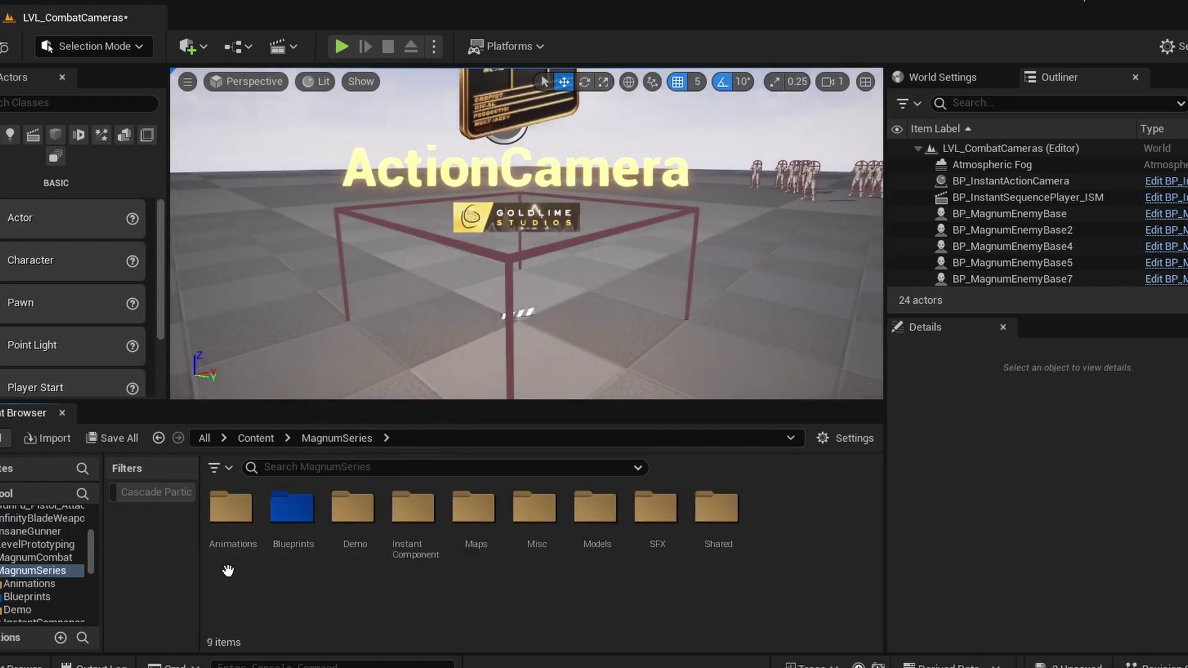
click(294, 509)
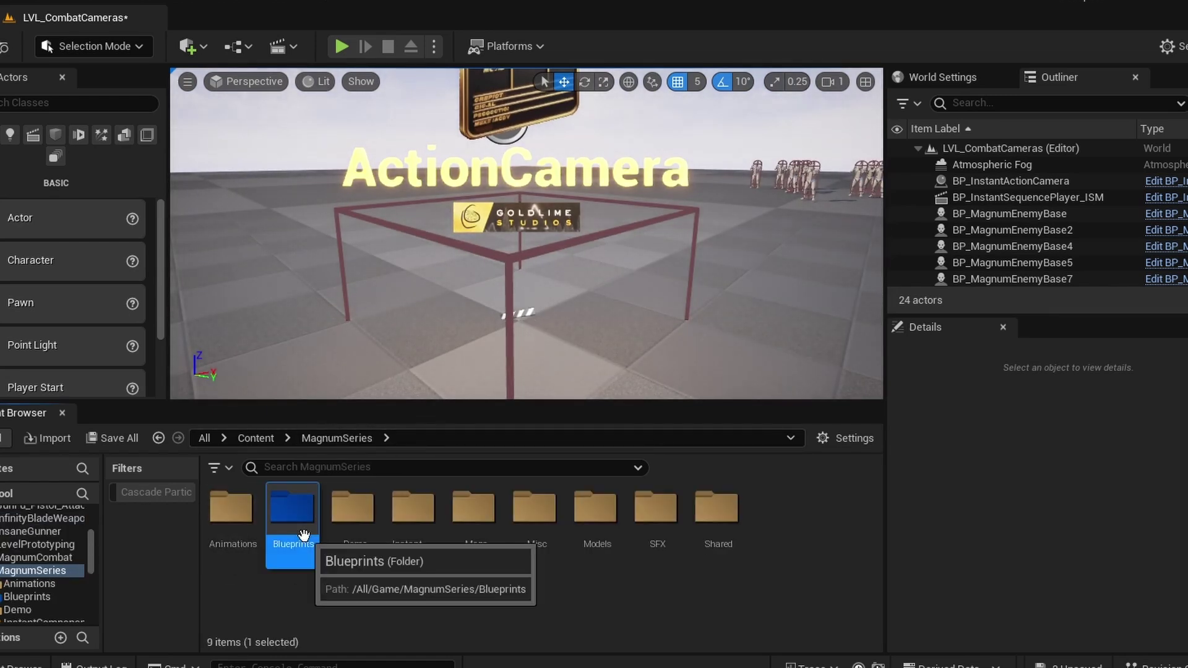
double_click(294, 509)
double_click(599, 525)
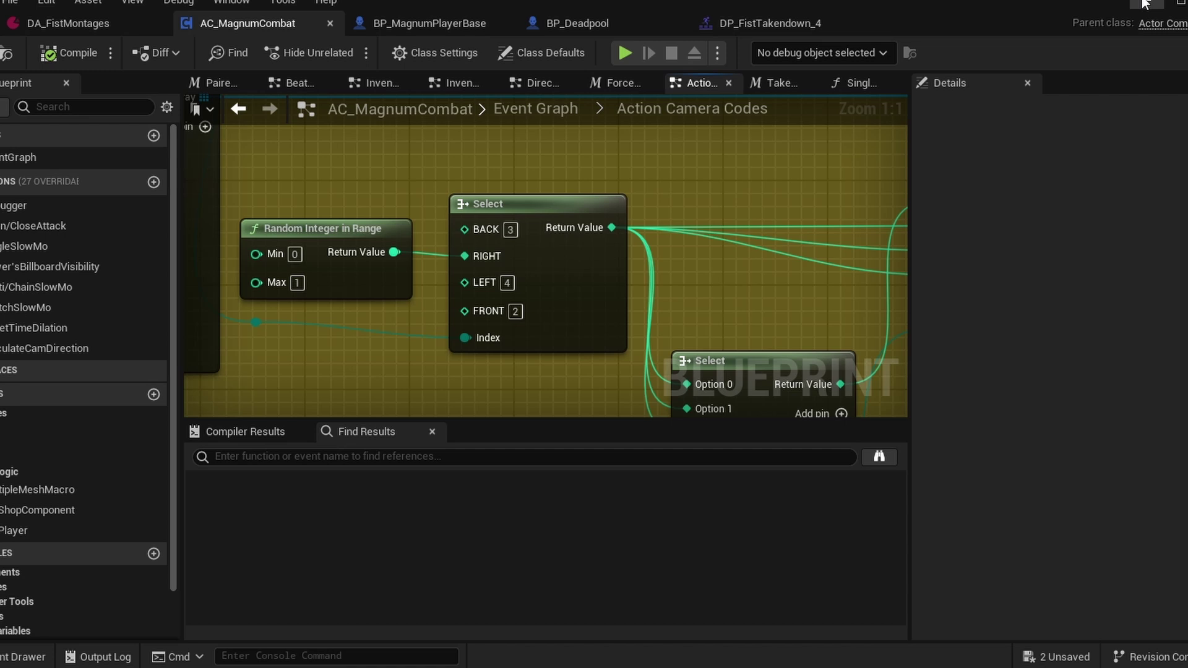
scroll(387, 340, down, 1)
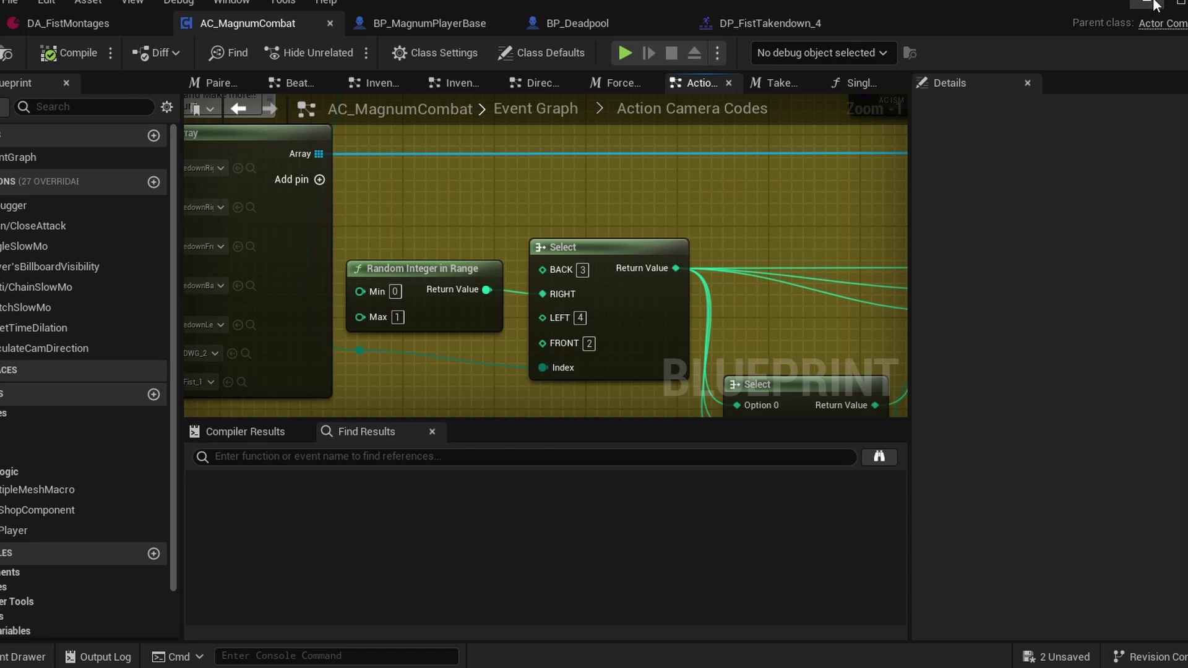
Step: Pan the Action Camera Codes graph to reveal the sequence array feeding the select node
right_drag(390, 374, 536, 363)
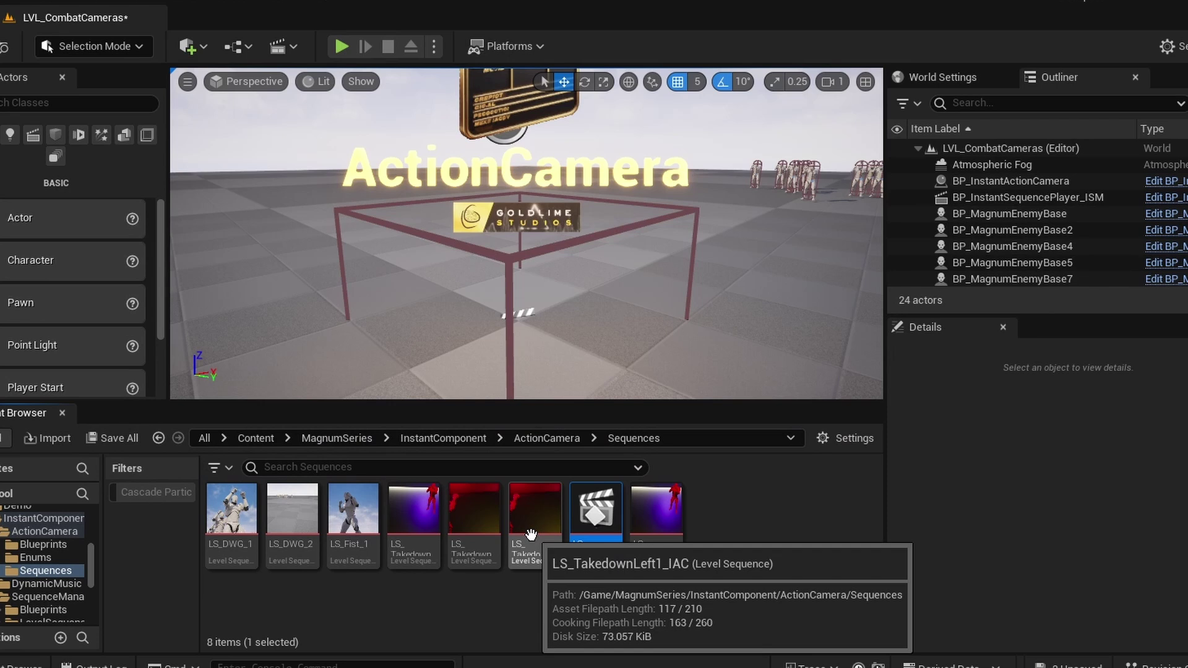
Step: Open LS_TakedownRight1_IAC, scrub its preview between frames 30 and 6, then close it
click(538, 538)
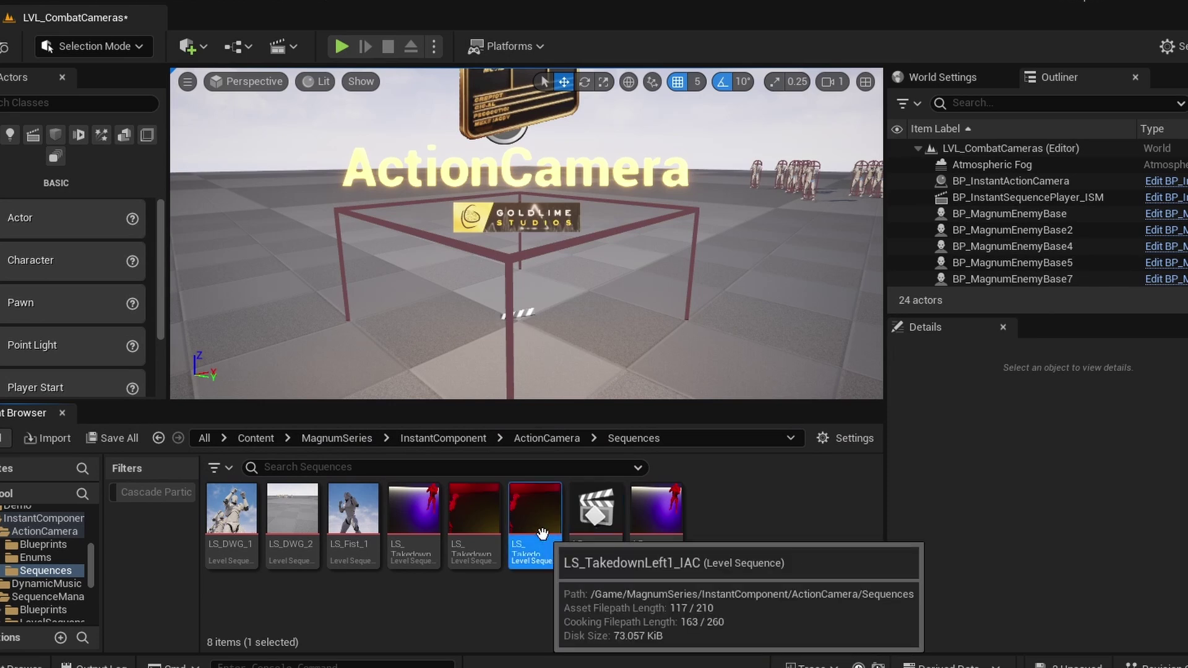
click(600, 527)
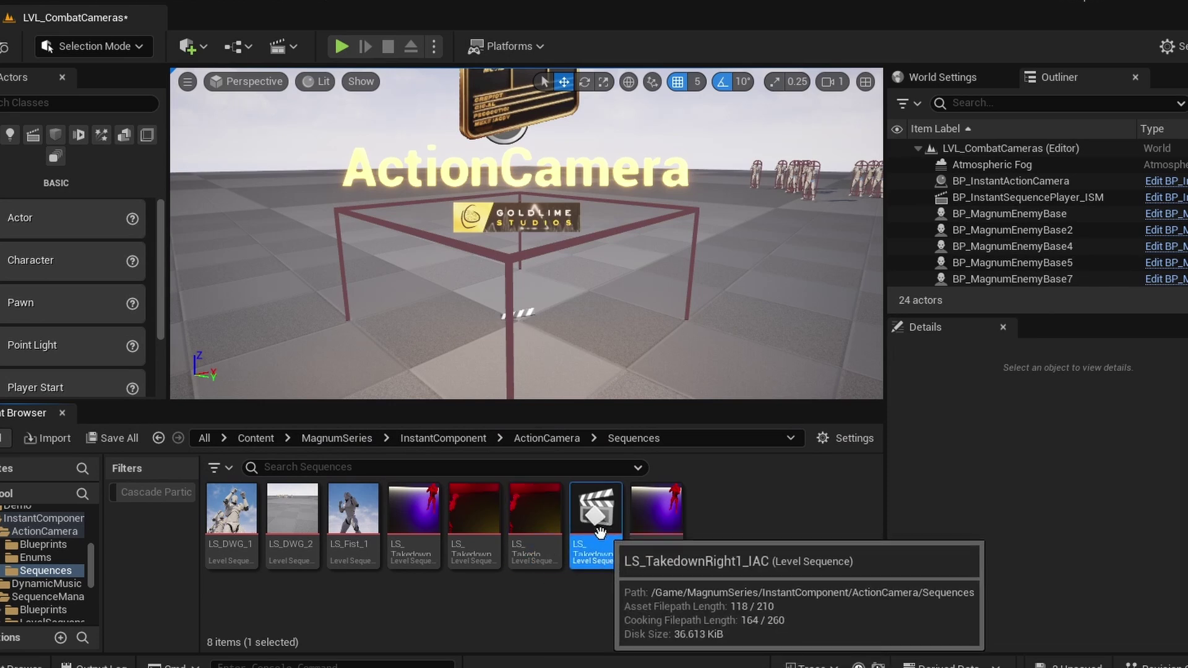
double_click(600, 527)
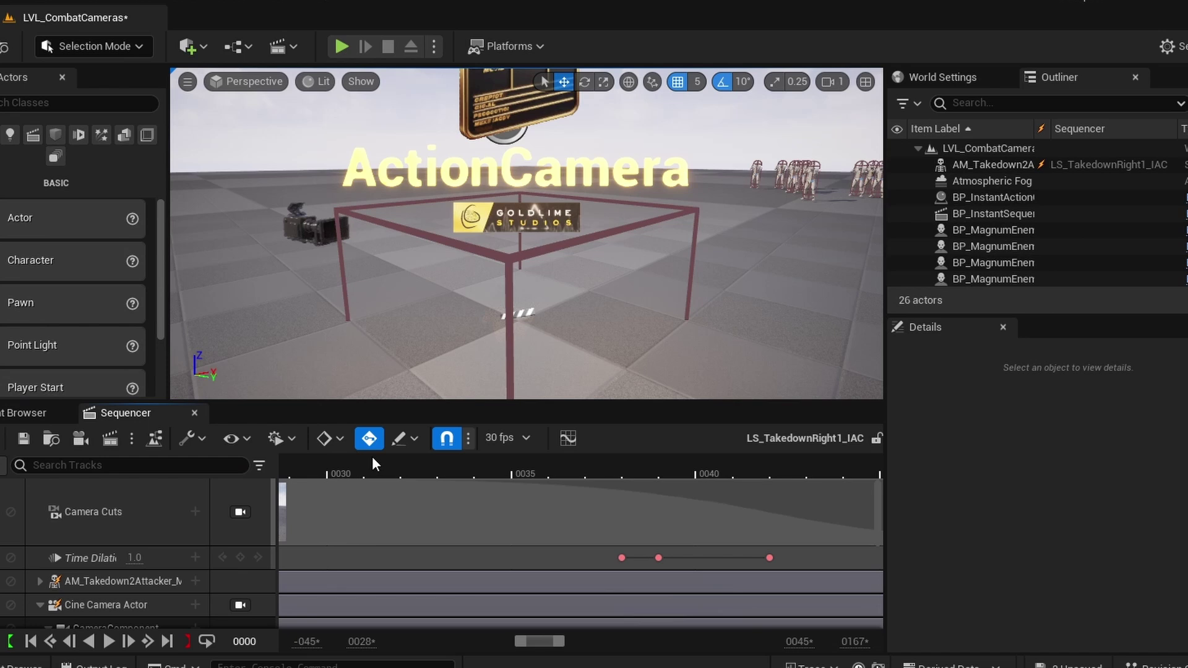
click(321, 466)
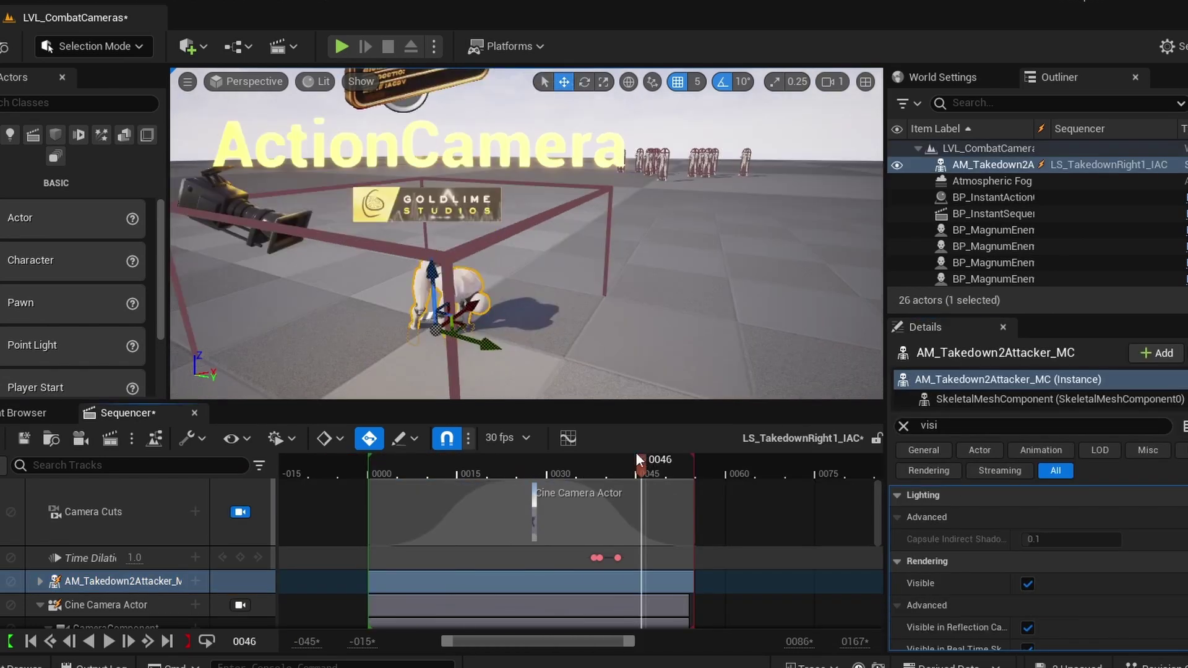
scroll(317, 467, down, 3)
click(430, 460)
drag(429, 460, 404, 460)
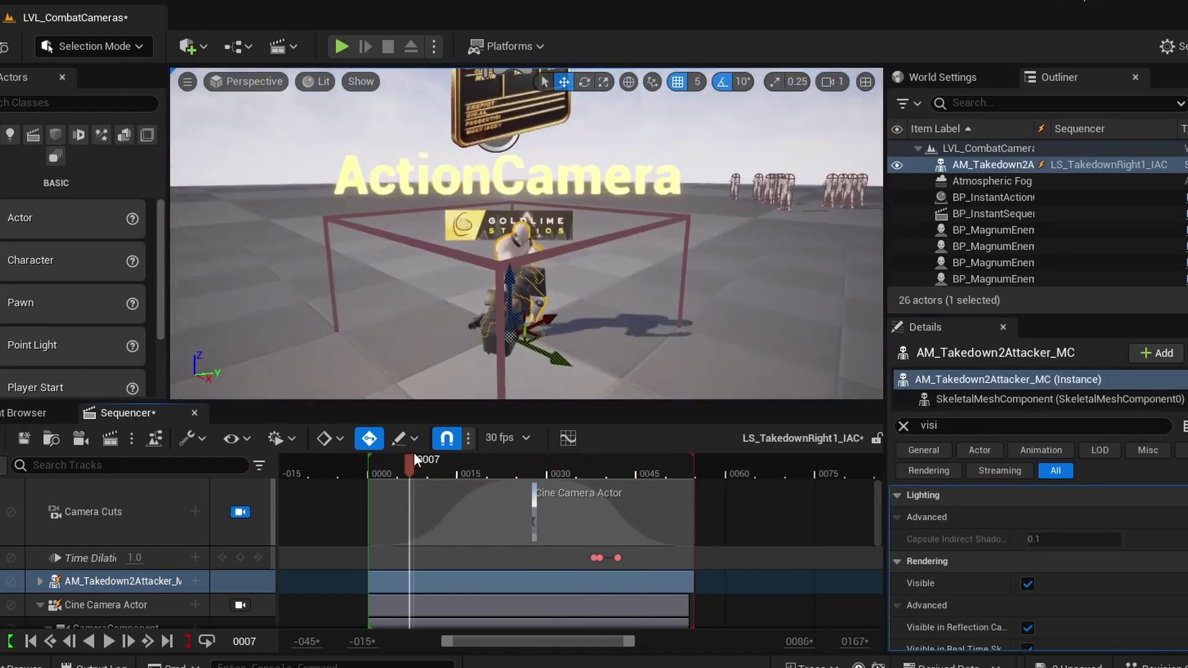
click(25, 440)
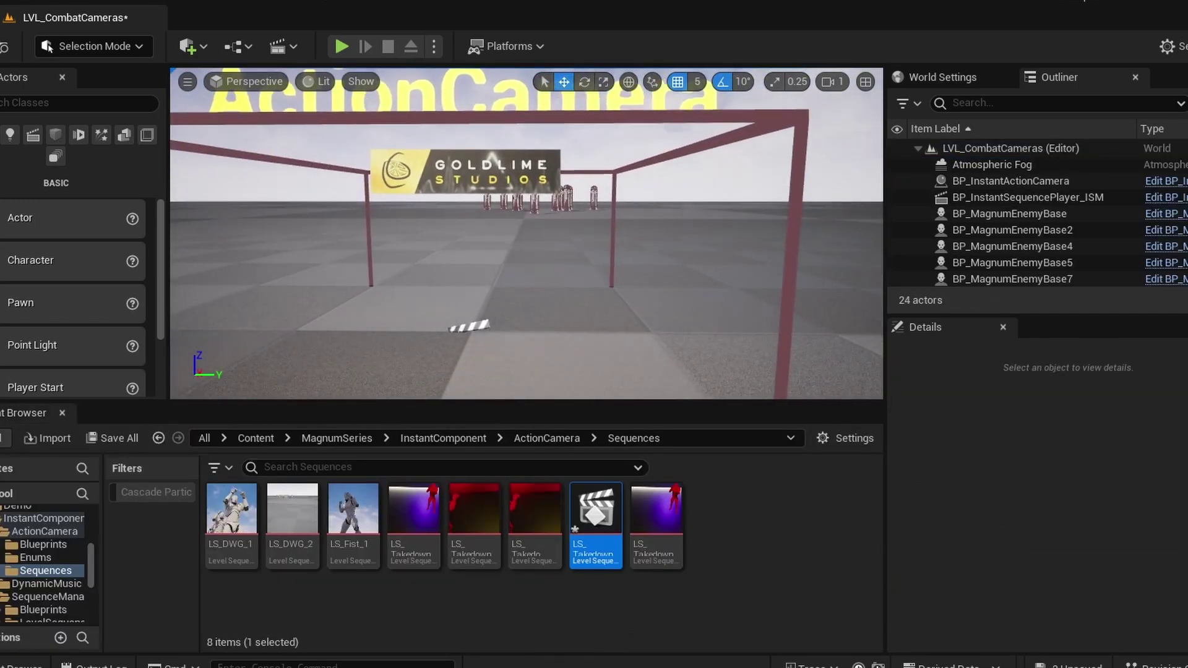
Step: Reopen LS_TakedownRight1_IAC, view it through Camera Cuts, and select the attacker mannequin track
double_click(596, 519)
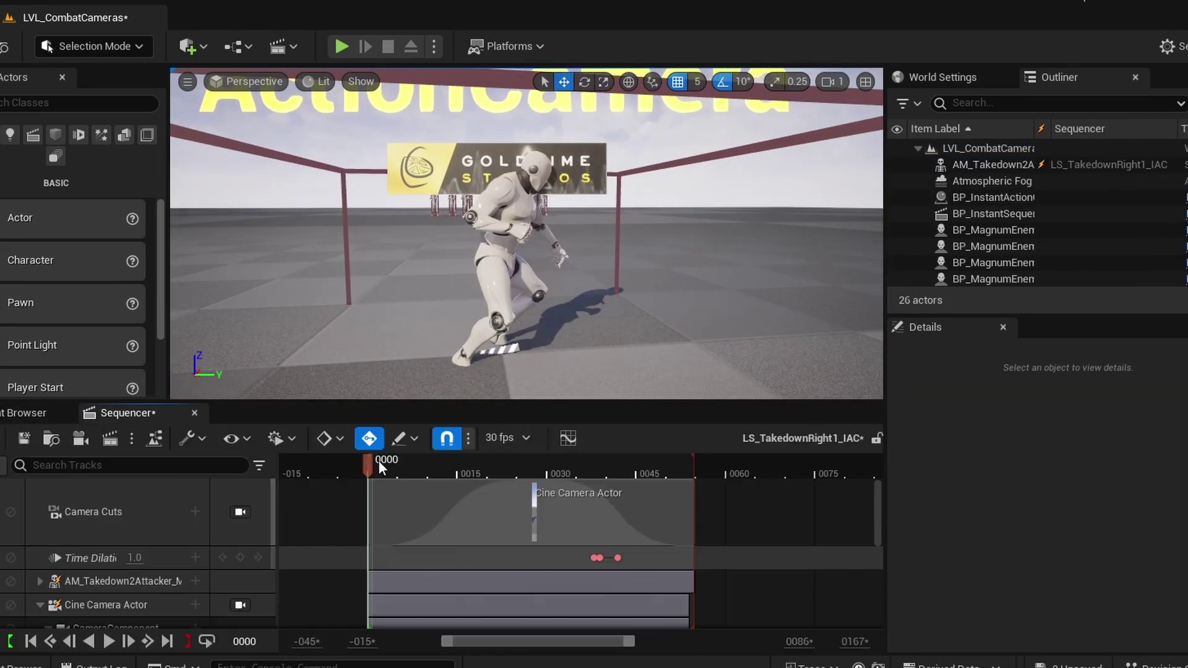
drag(379, 461, 691, 471)
click(241, 512)
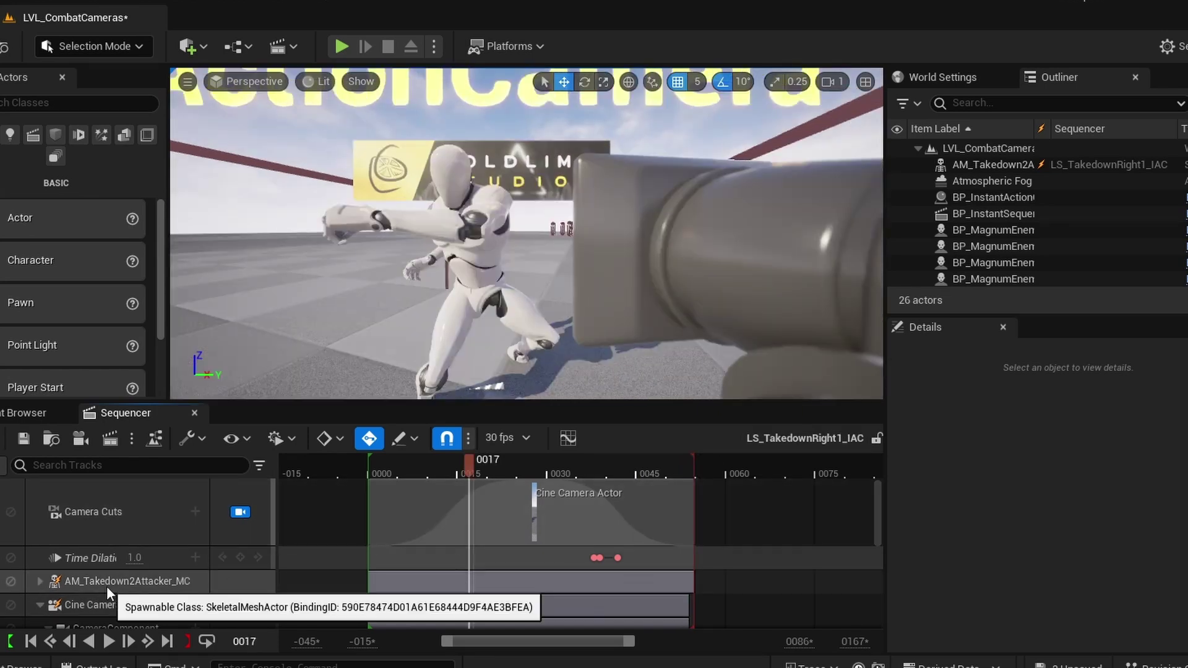
click(106, 586)
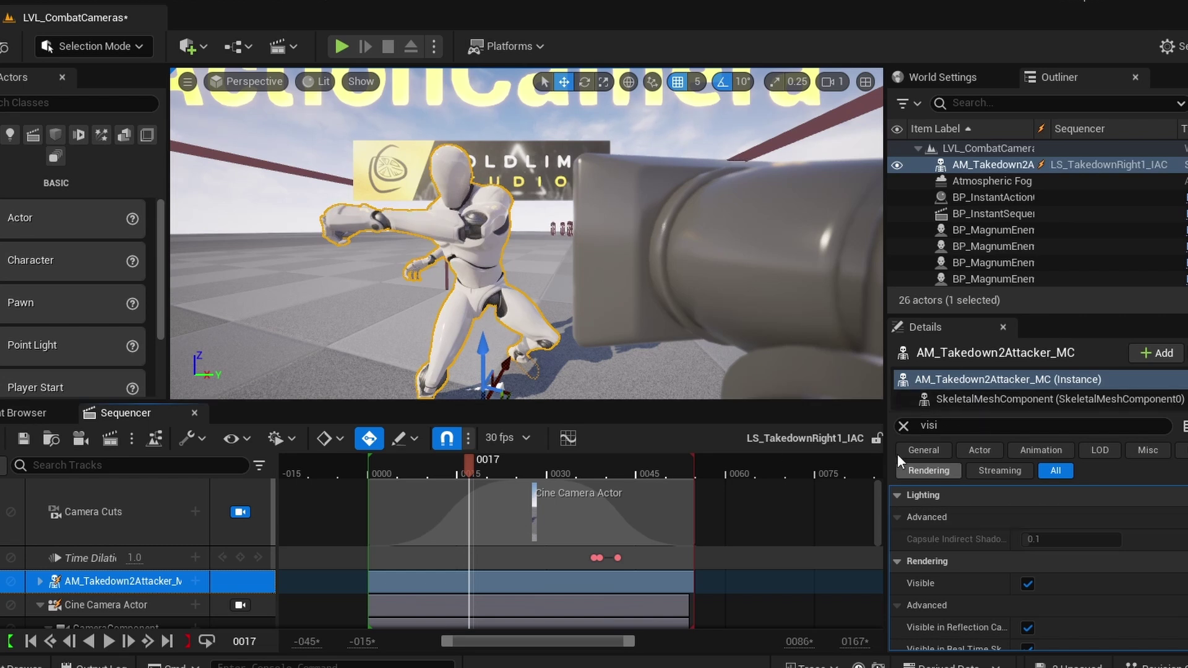
click(903, 425)
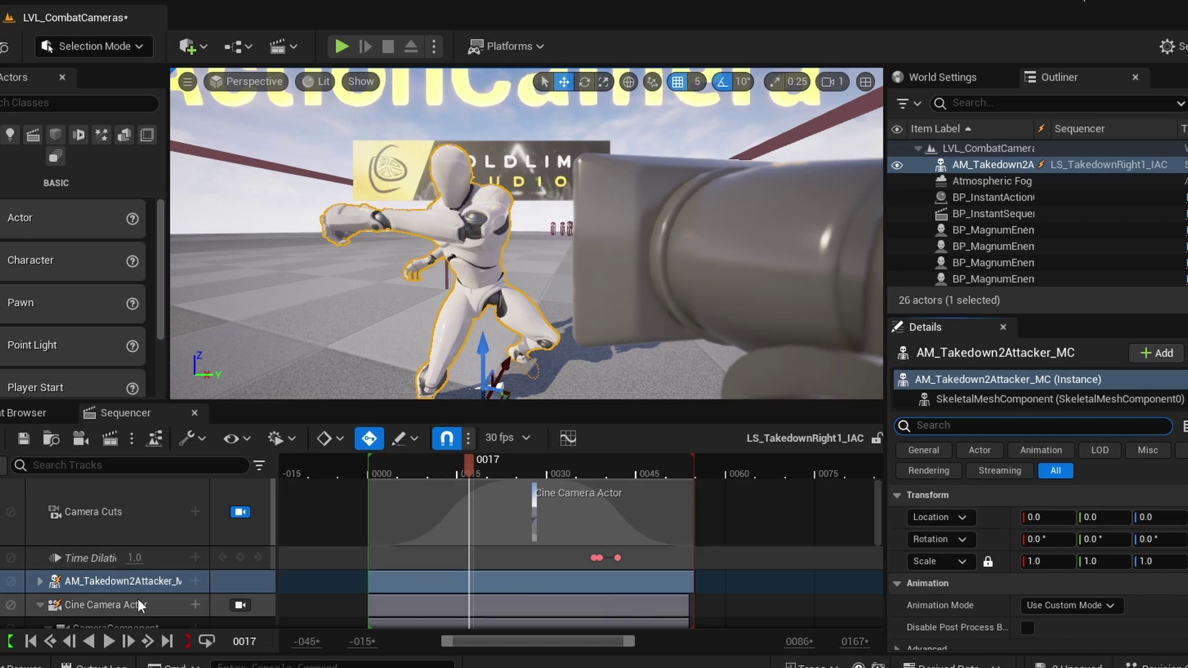
scroll(130, 599, down, 1)
Step: Switch off the AM_Takedown2Attacker mannequin's Visible property and verify by scrubbing to frame 16
click(120, 557)
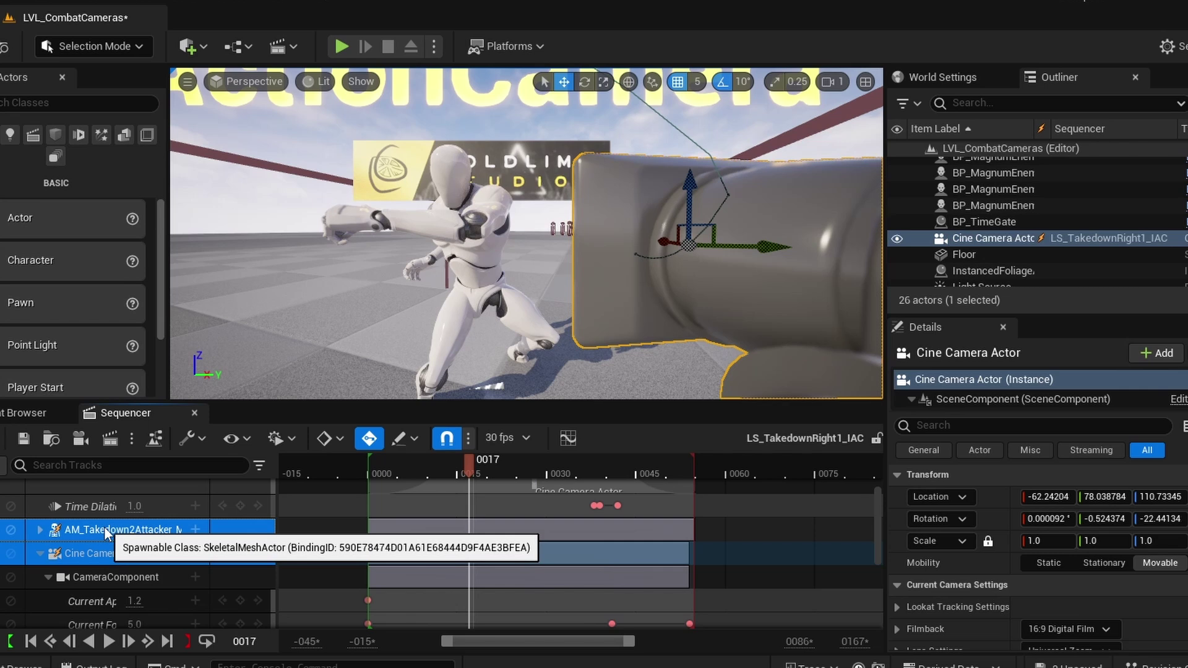
click(83, 533)
click(975, 426)
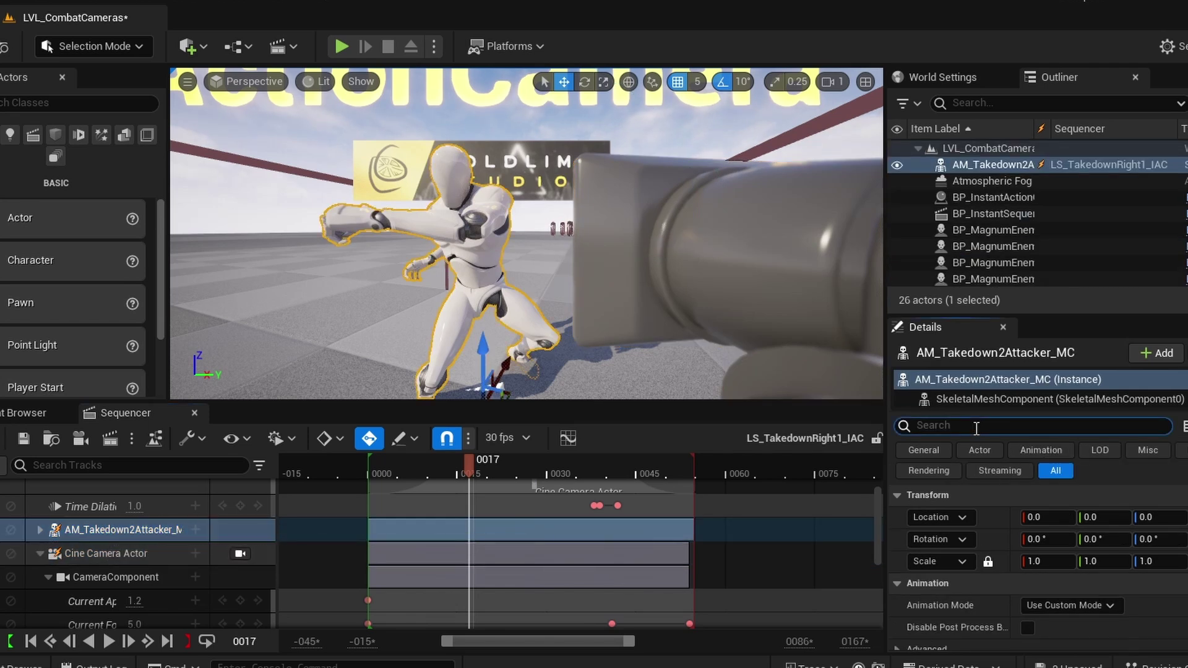
text(vis)
drag(497, 474, 426, 458)
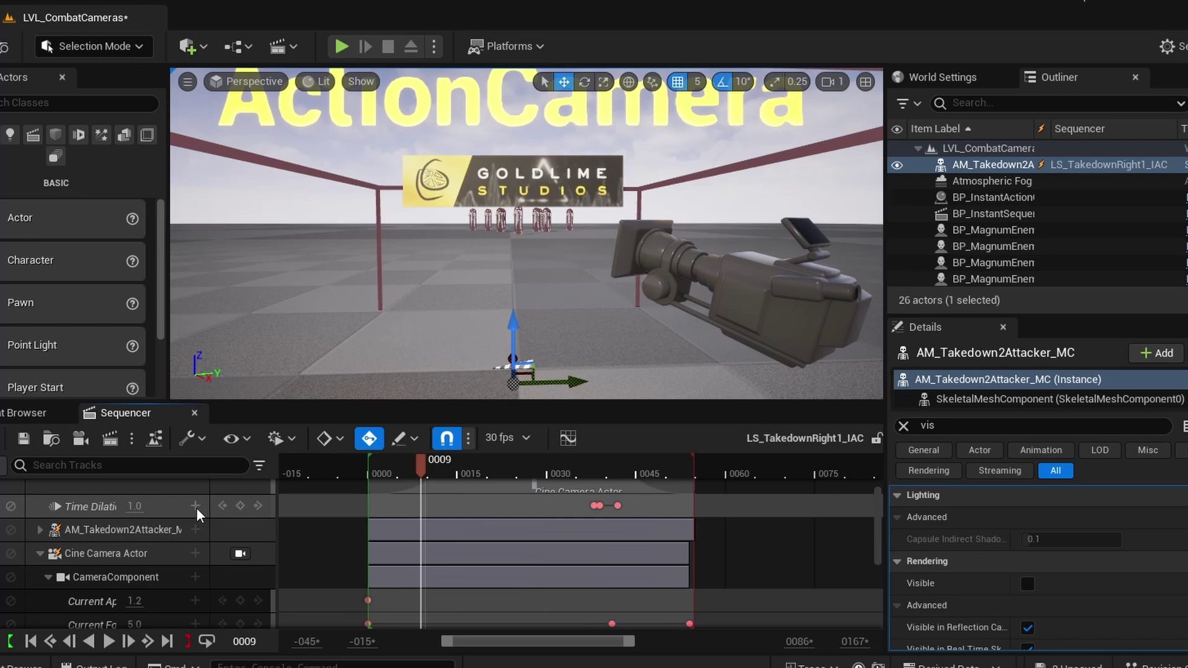
drag(420, 482, 469, 460)
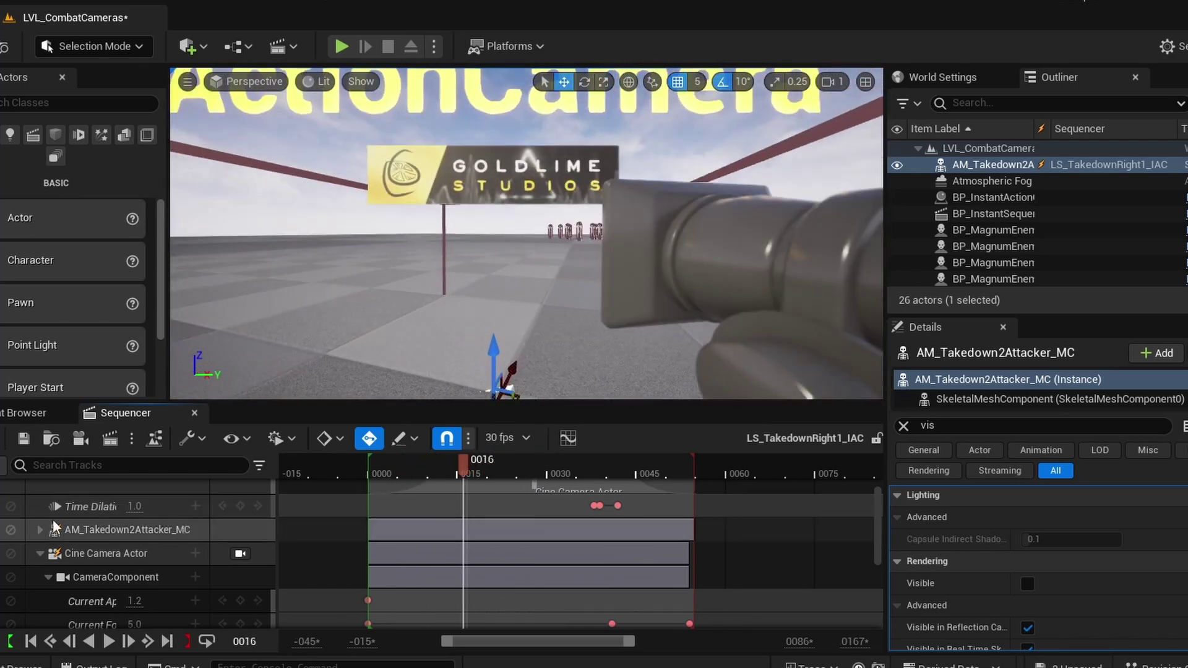
click(121, 529)
click(902, 426)
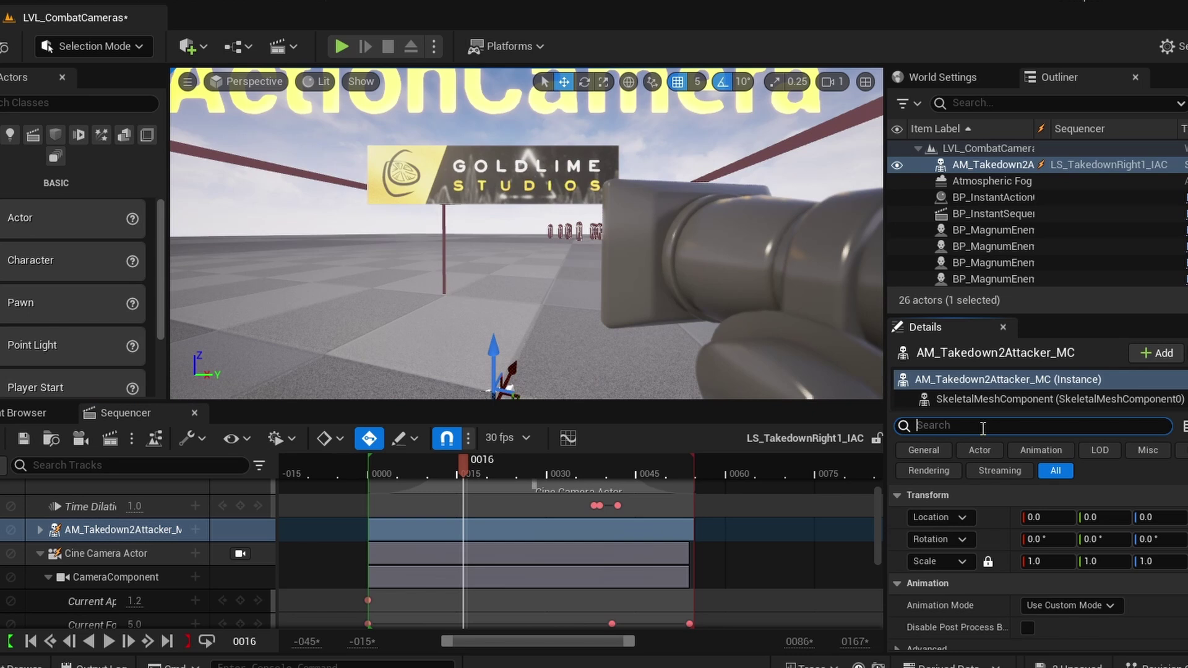
text(collision)
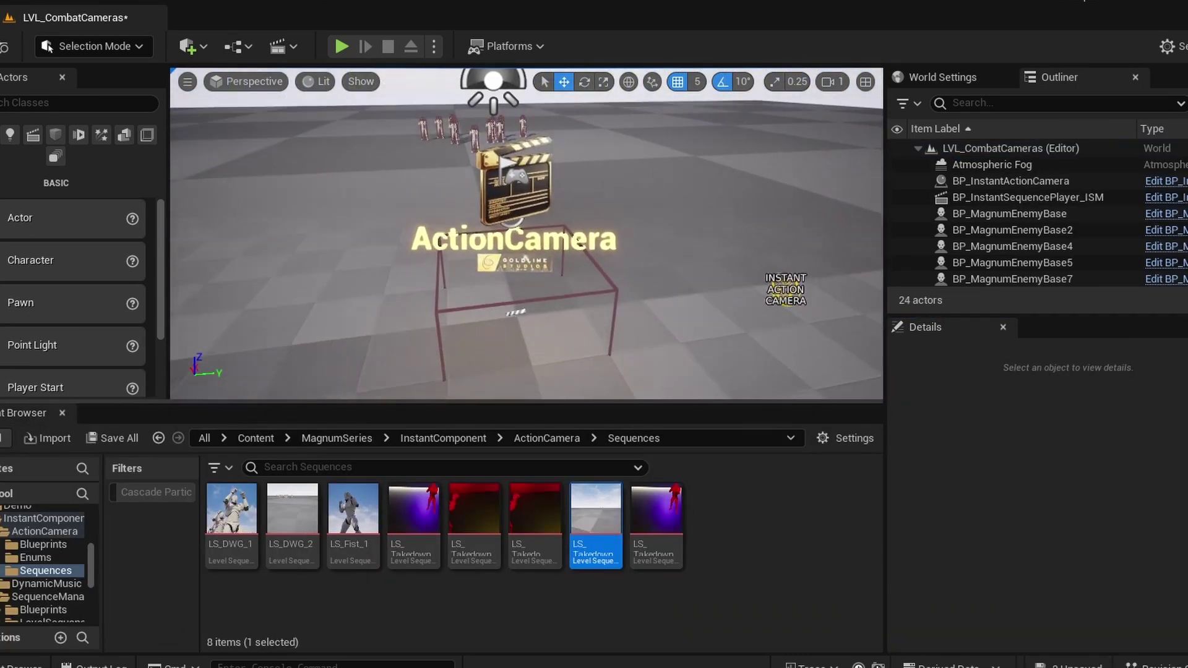
Step: Select the BP_InstantSequencePlayer_ISM actor in the combat cameras level
click(484, 263)
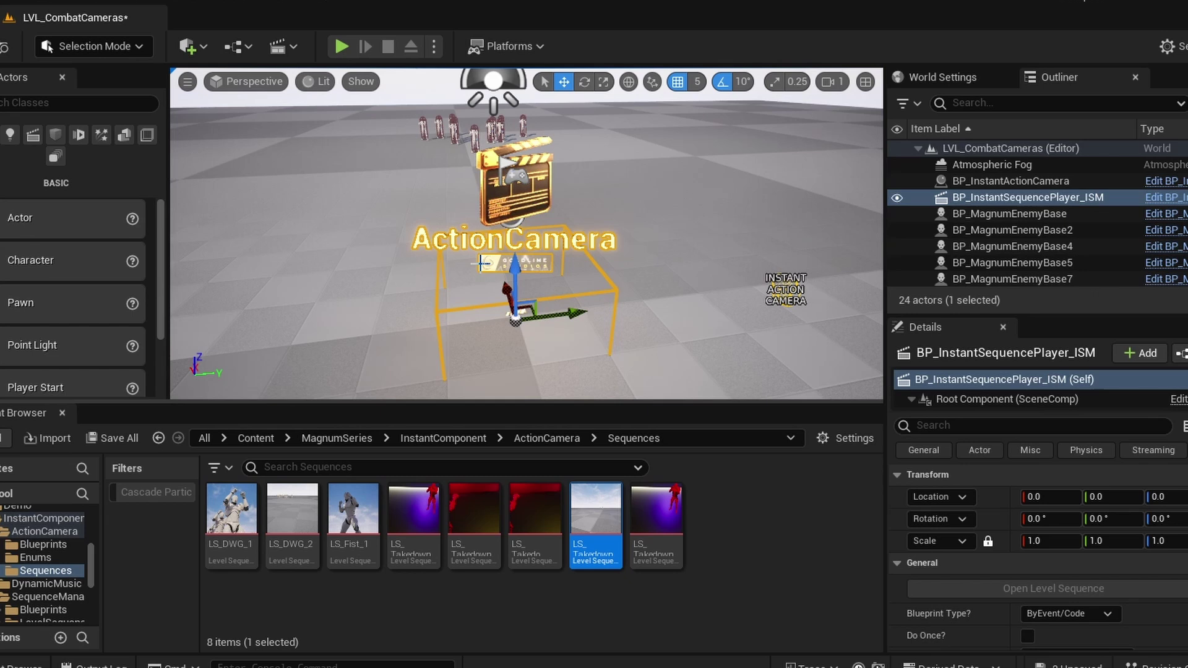
scroll(1117, 562, down, 5)
scroll(1118, 561, down, 5)
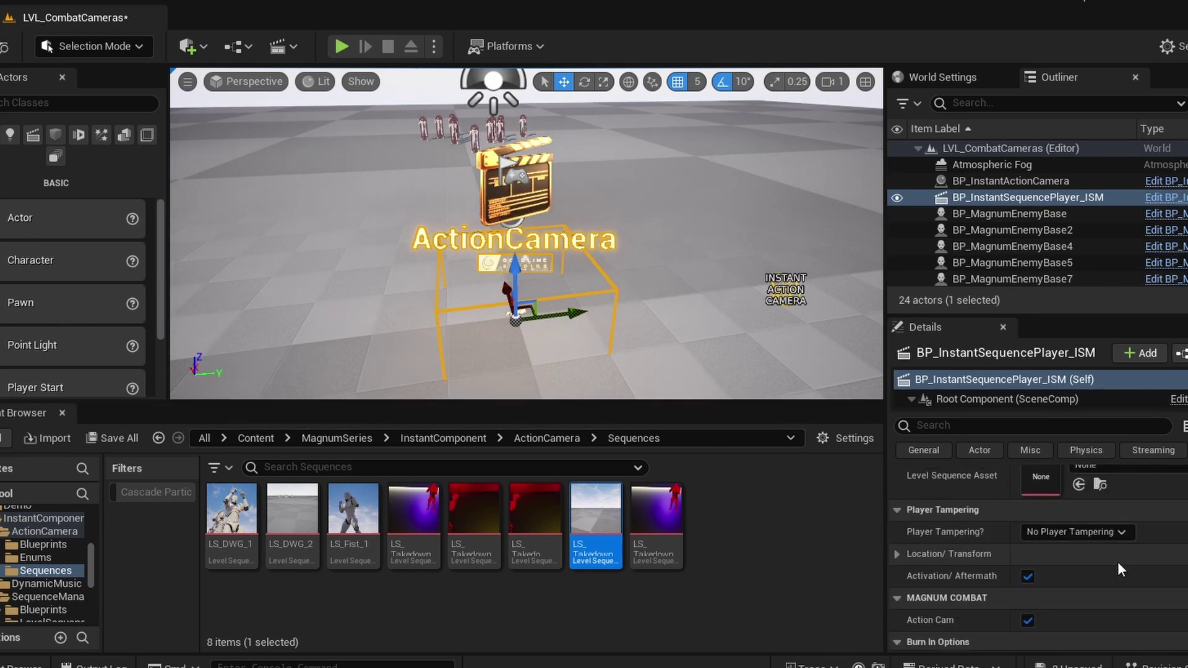
scroll(1118, 562, down, 5)
scroll(1117, 560, down, 5)
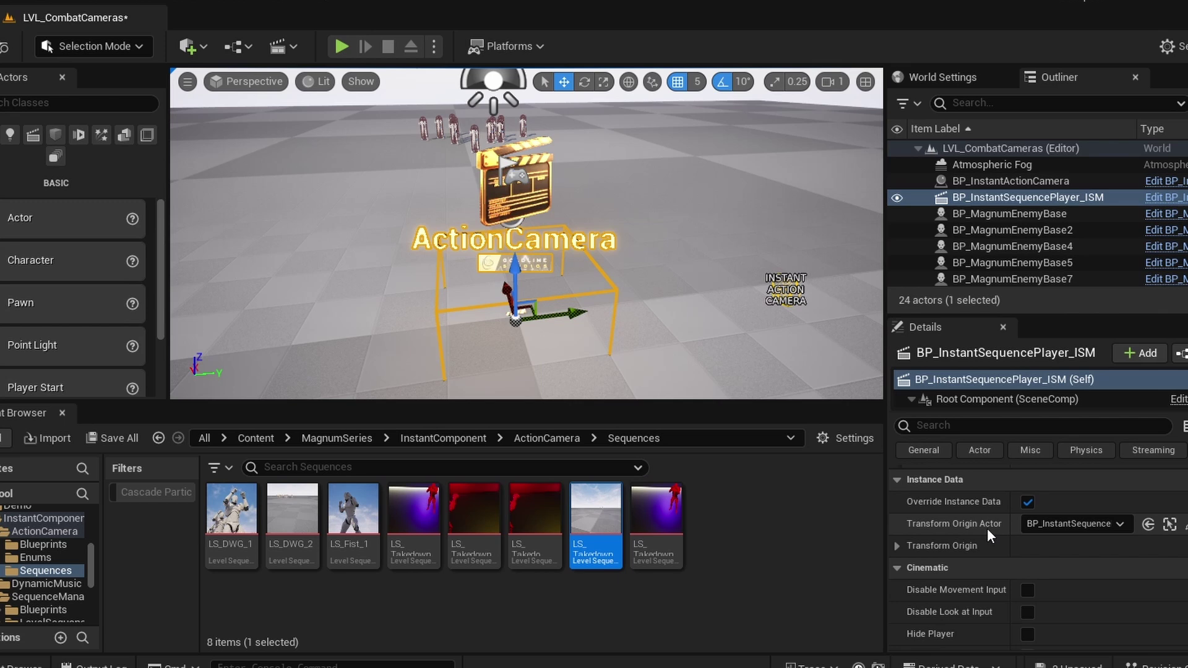
scroll(943, 514, up, 3)
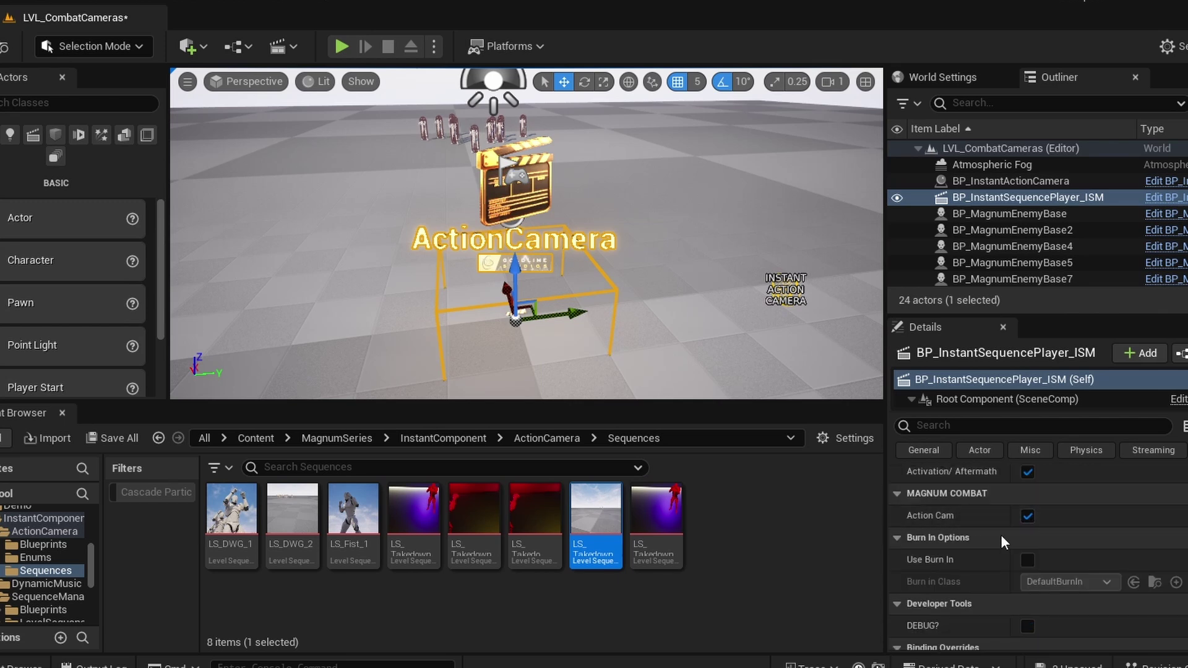
scroll(1000, 576, up, 2)
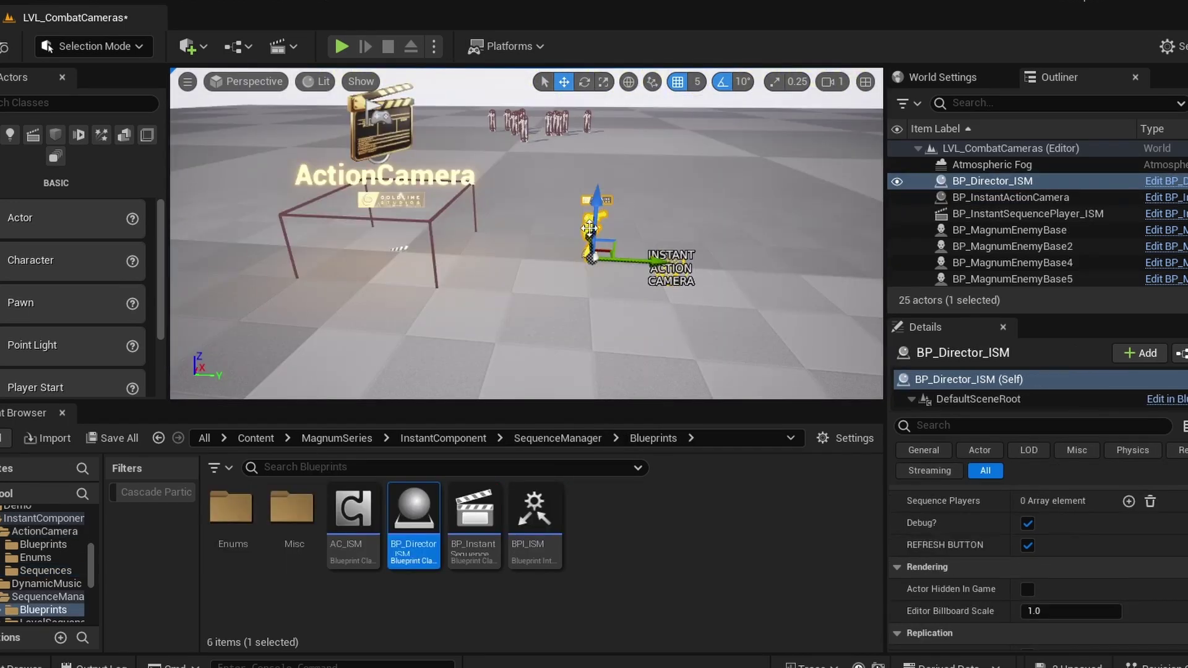
Step: Frame the viewport on the newly placed BP_Director_ISM actor
key(f)
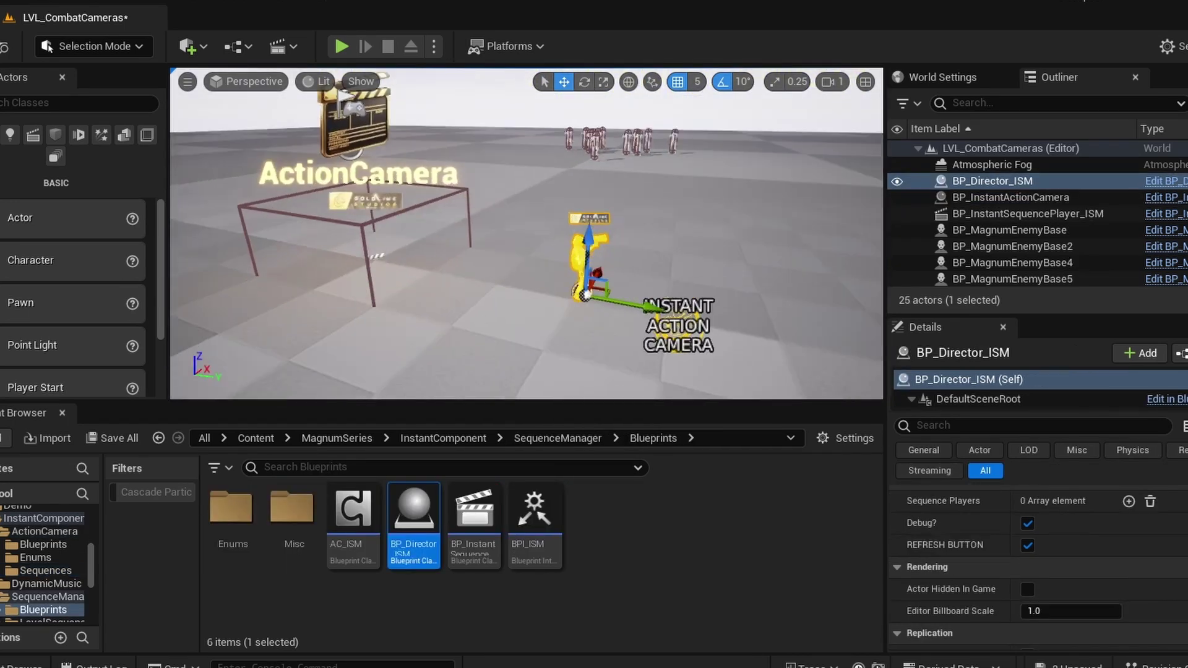